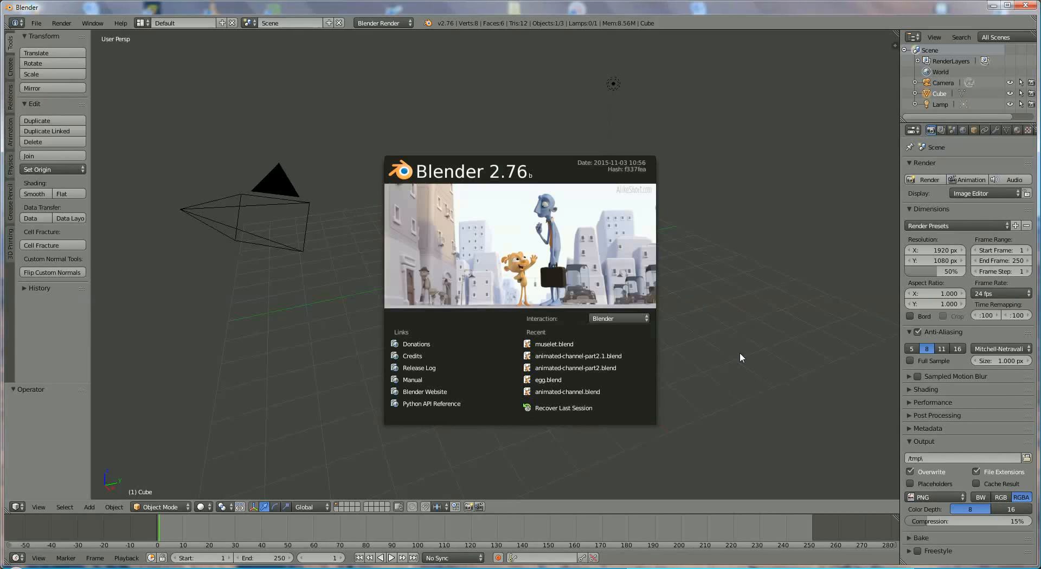
- Dismiss the splash screen and delete the default cube from the scene
click(700, 285)
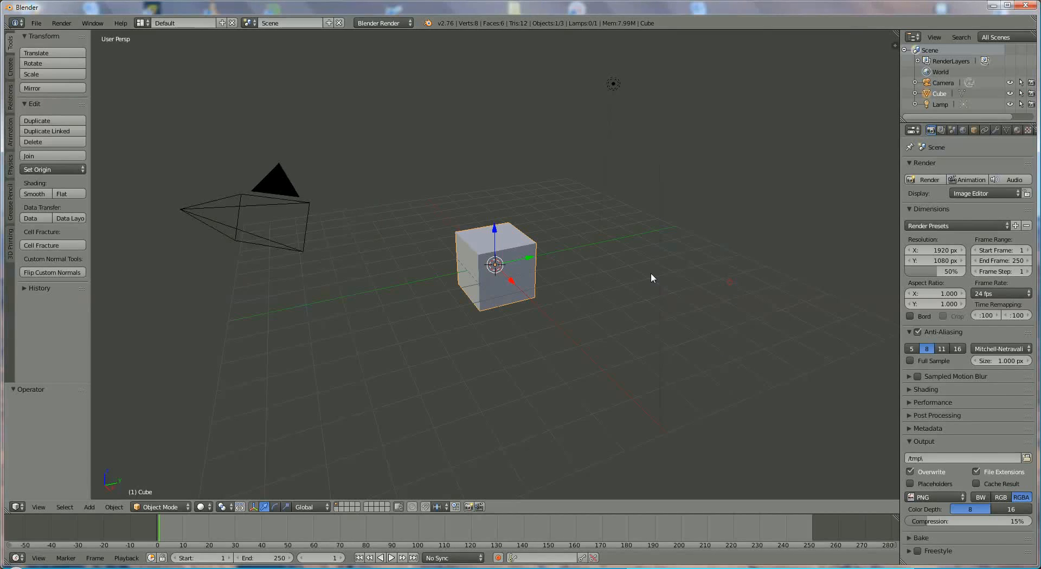
key(x)
click(523, 269)
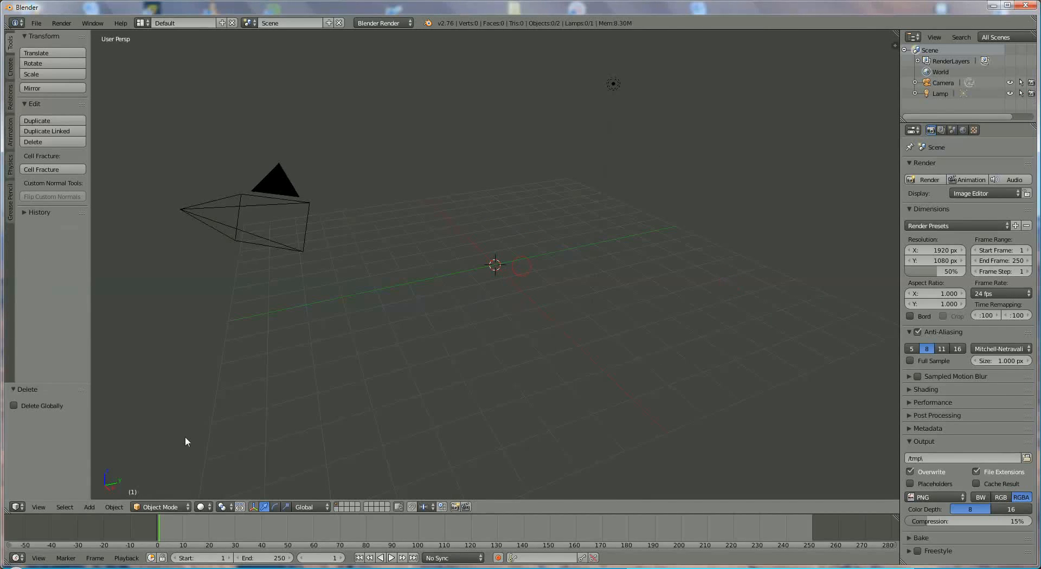
- Add a mesh circle with 6 vertices at the scene's centre
click(89, 507)
mouse_move(103, 494)
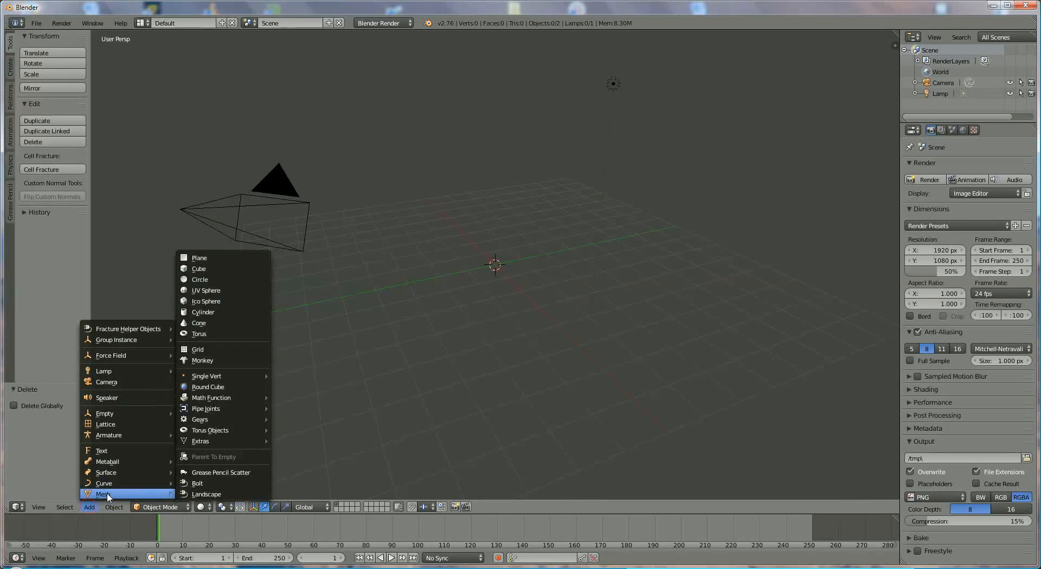
click(219, 280)
click(62, 416)
text(6)
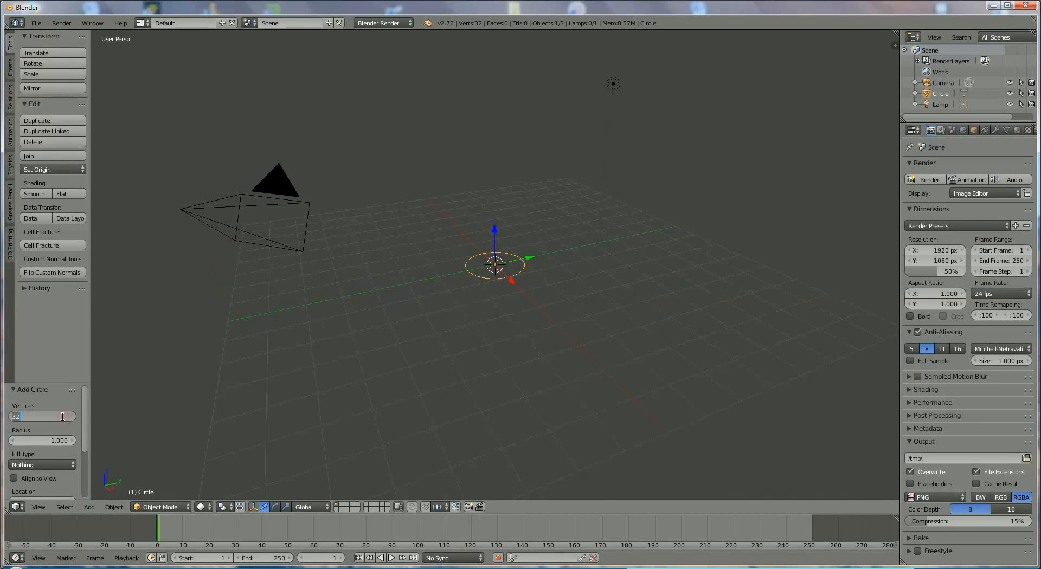
key(Return)
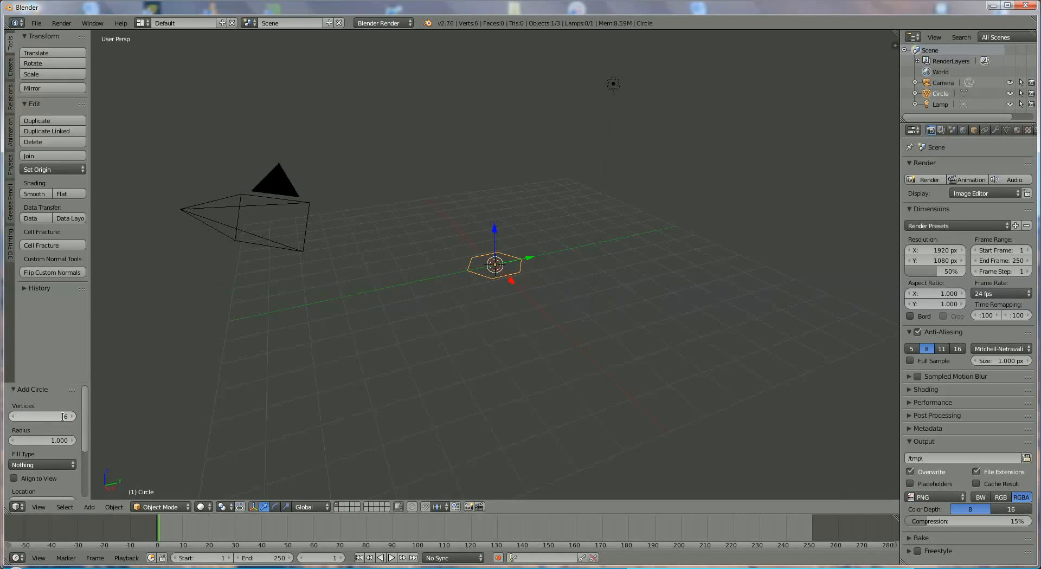
- In Edit Mode from the top view, extrude the hexagon outline inward, scaling the new ring to about 0.301
key(KP_7)
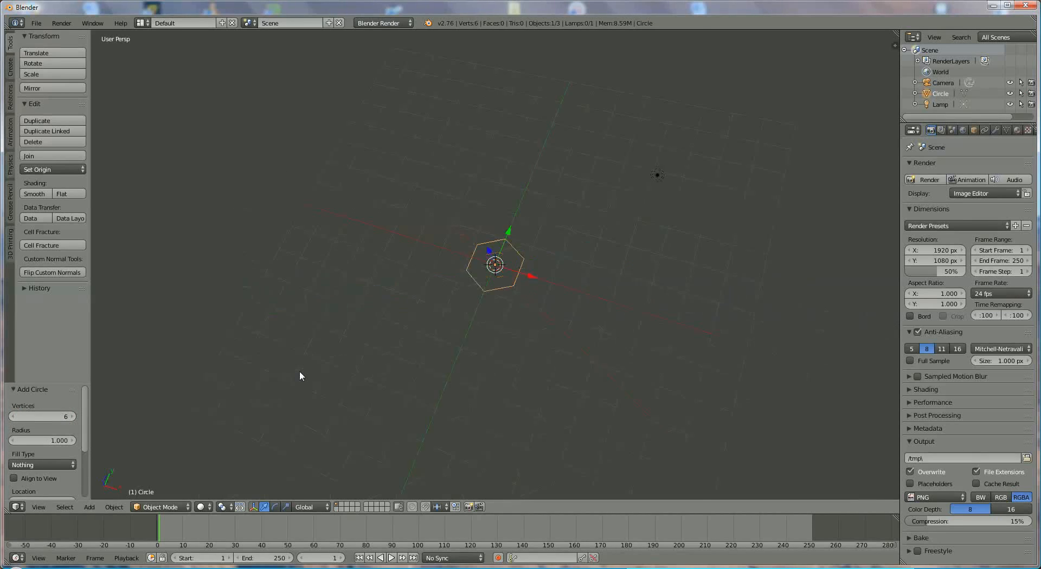
scroll(473, 359, up, 5)
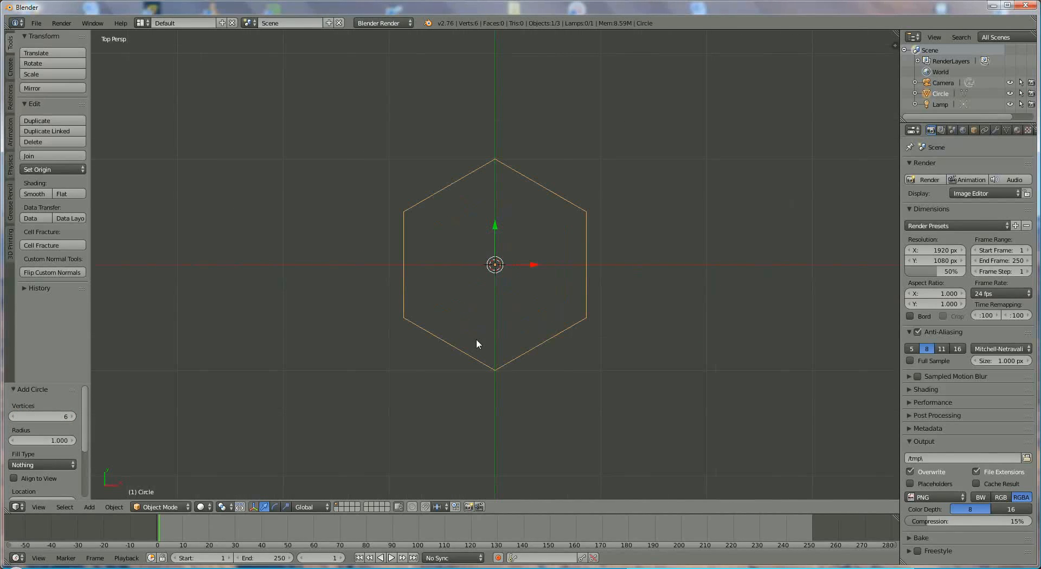
click(160, 506)
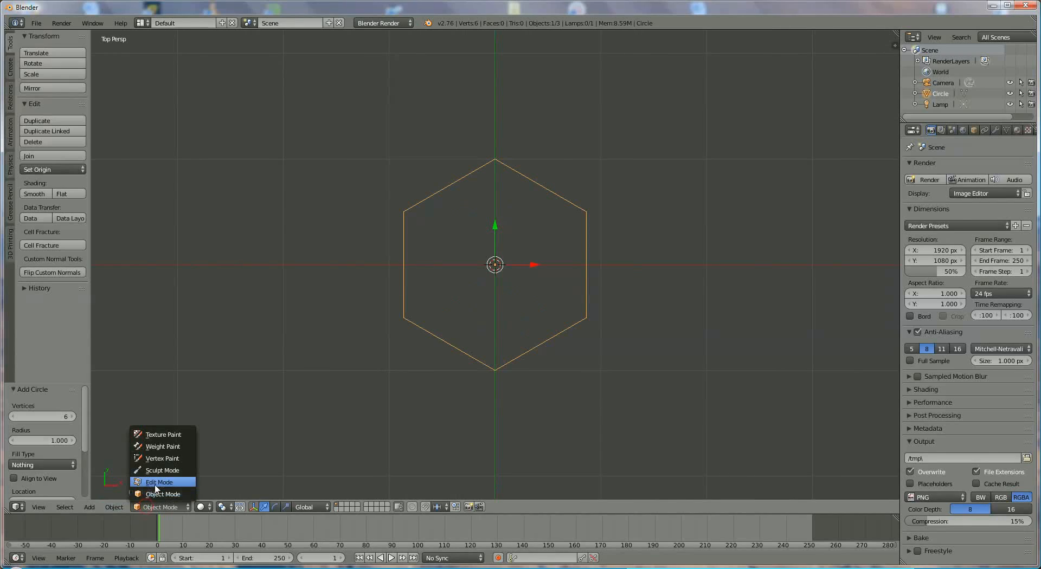
click(157, 488)
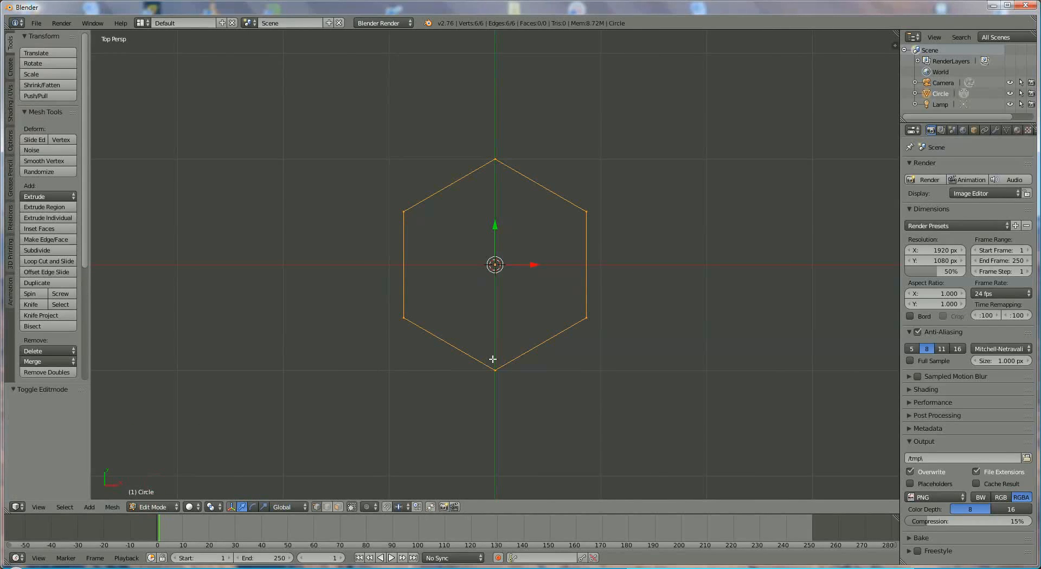
key(e)
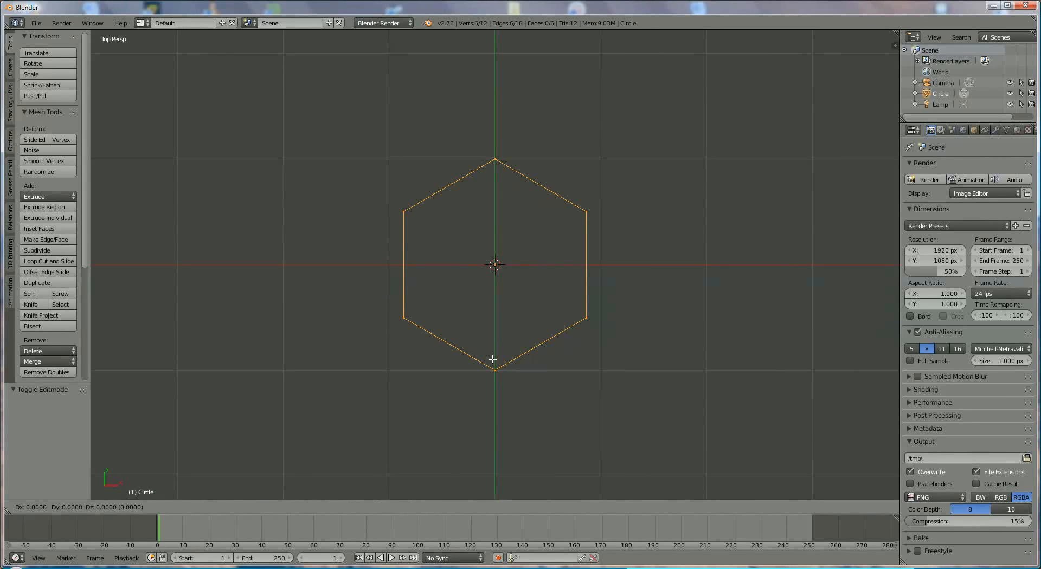
key(s)
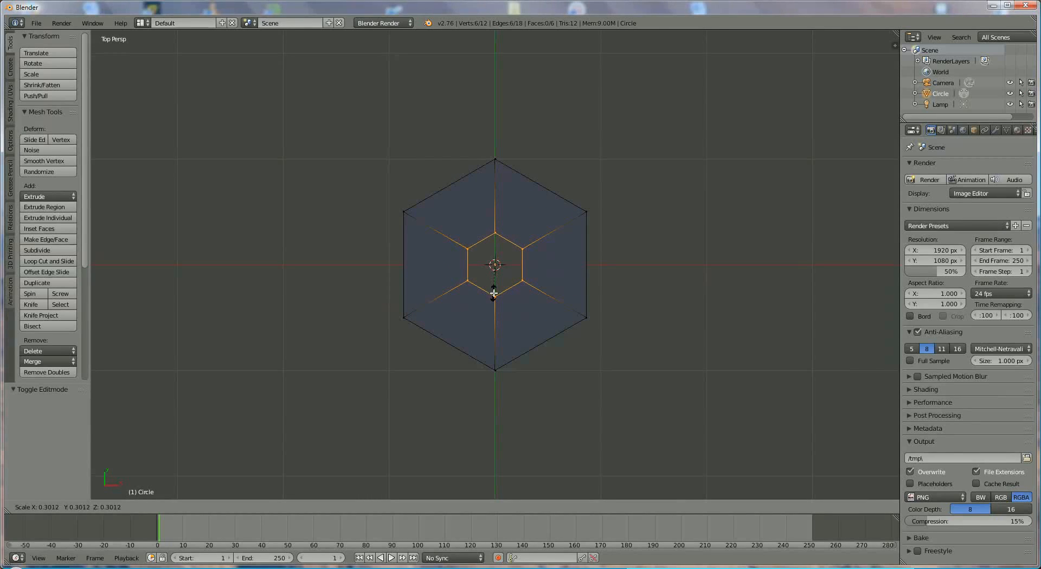
click(494, 293)
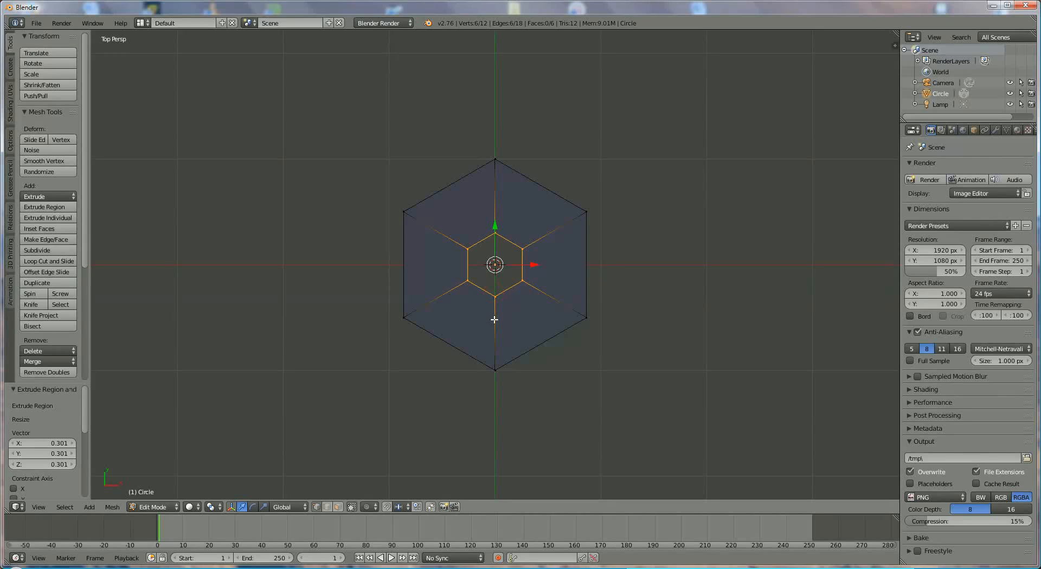
- Add one loop cut between the outer and inner hexagons, slid about 0.09 toward the centre
key(ctrl+r)
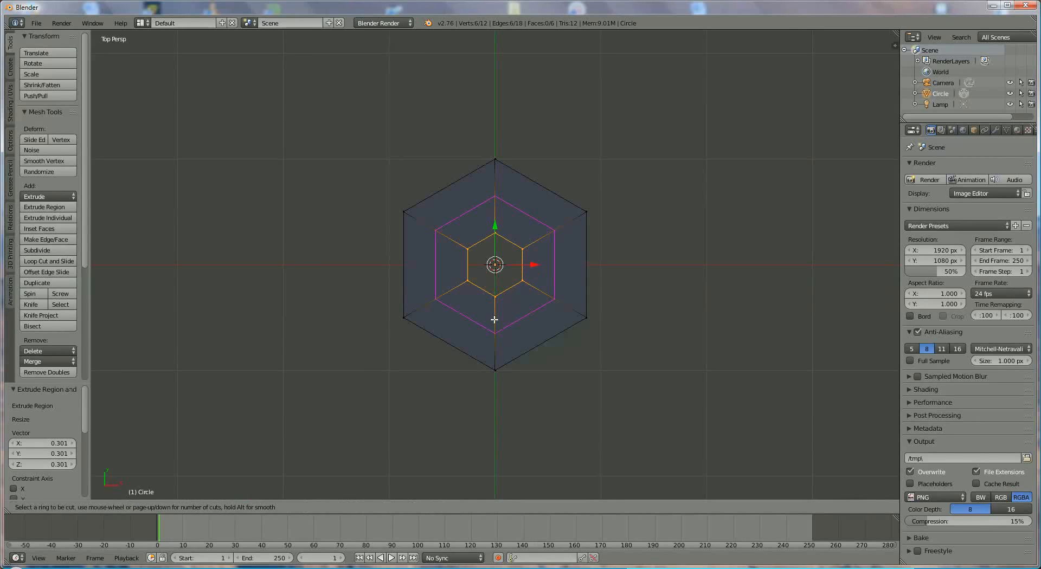
click(494, 320)
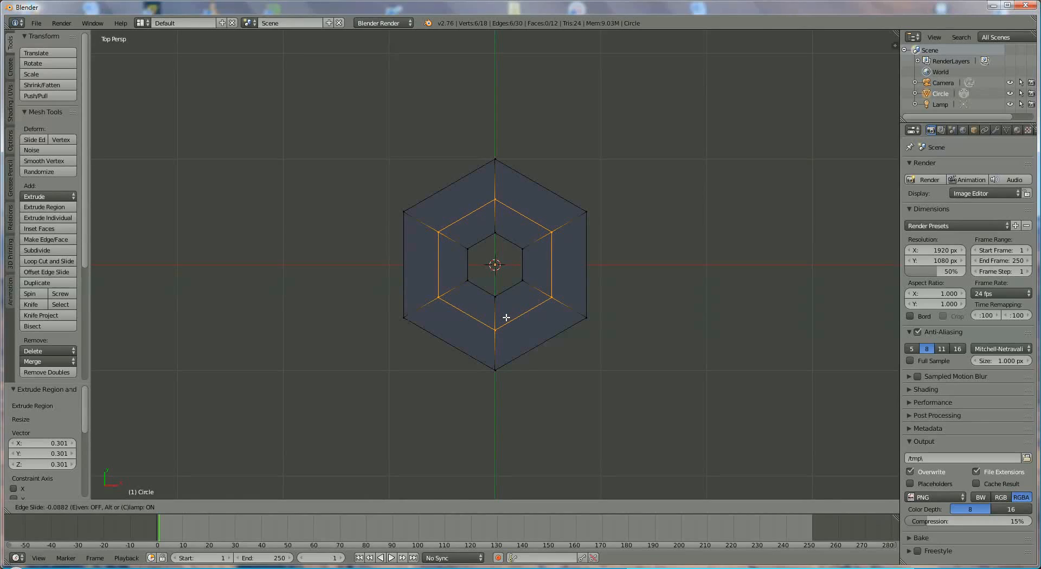
click(505, 317)
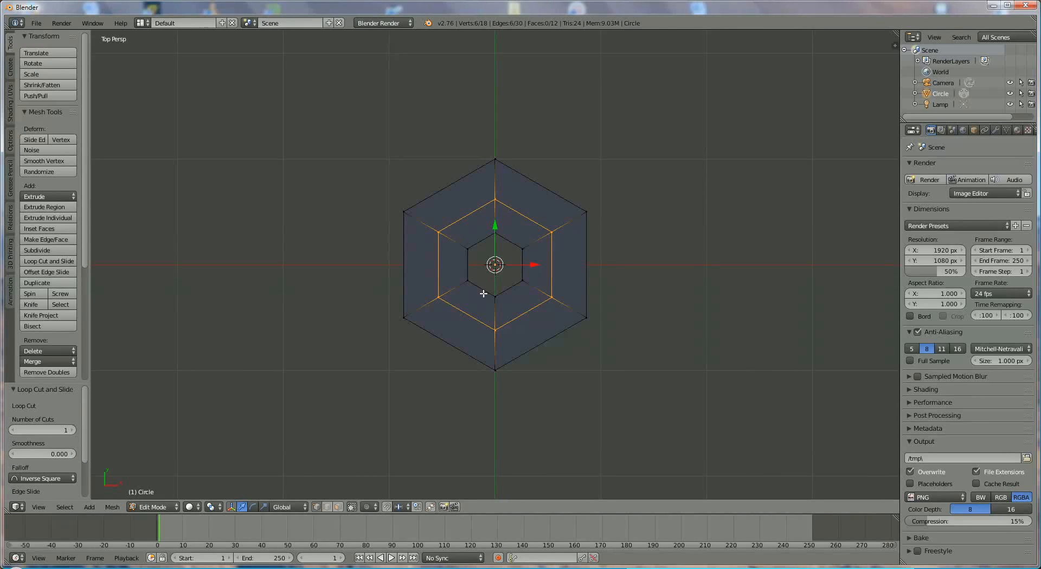
- Using edge selection, select the inner hexagon's edge loop and fill it with a face
click(327, 506)
right_click(482, 293)
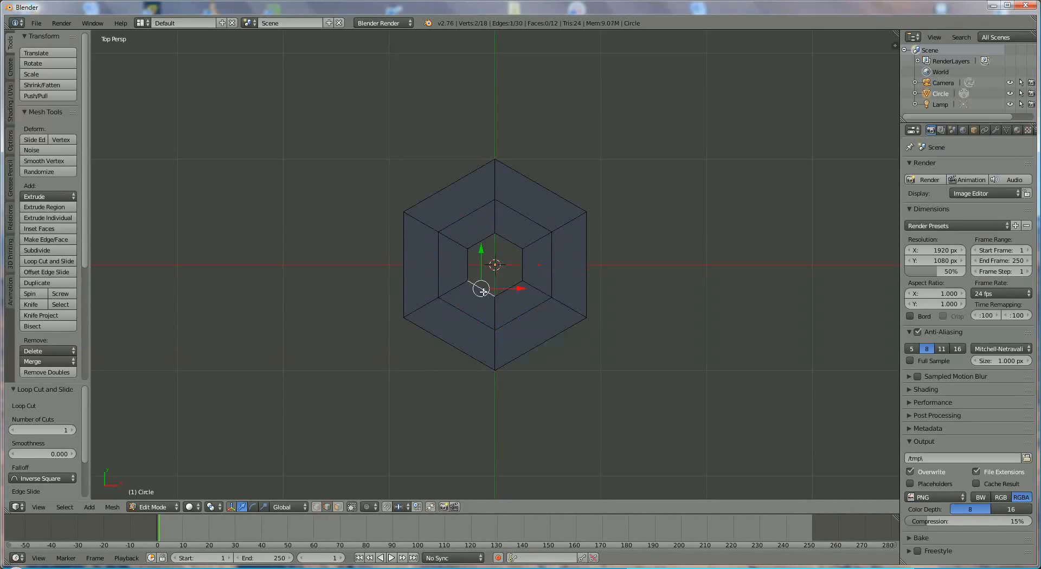
alt+right_click(473, 264)
key(f)
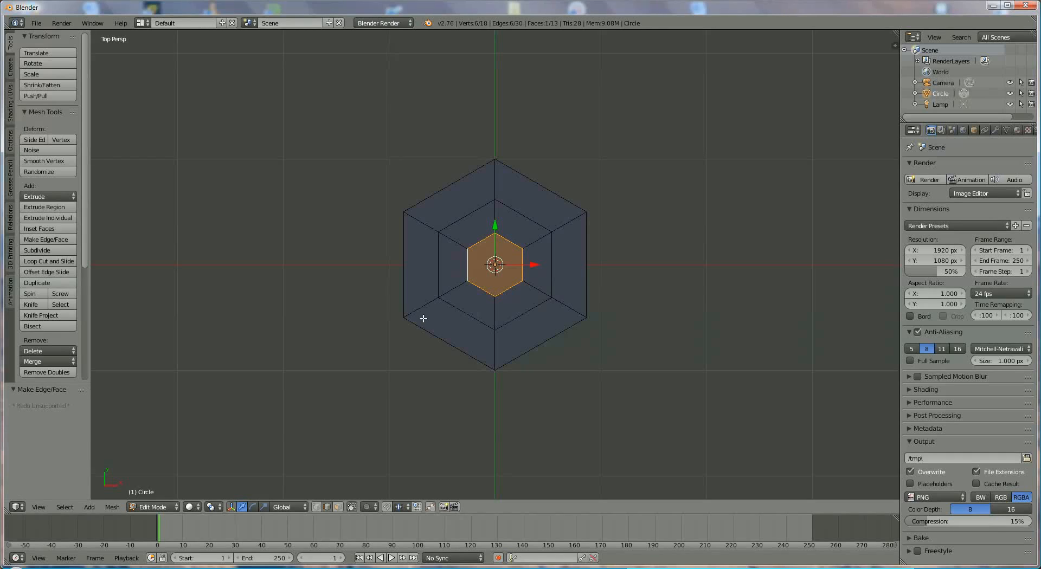
- Select all twelve radial edge segments of the hexagon and bevel them with an offset of about 0.112 and one segment
right_click(450, 292)
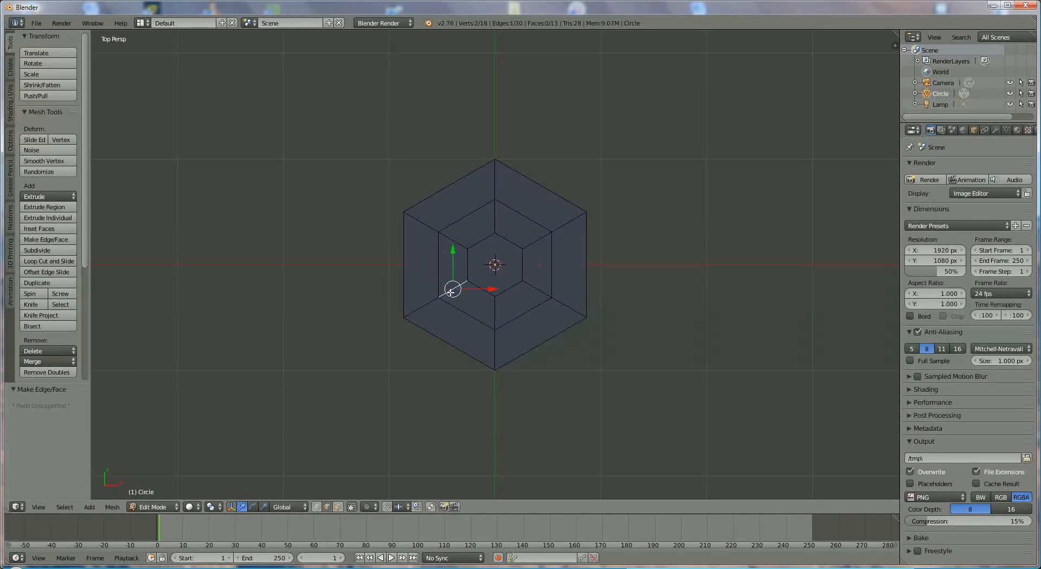
shift+right_click(423, 308)
shift+right_click(453, 242)
shift+right_click(434, 230)
shift+right_click(499, 185)
shift+right_click(492, 215)
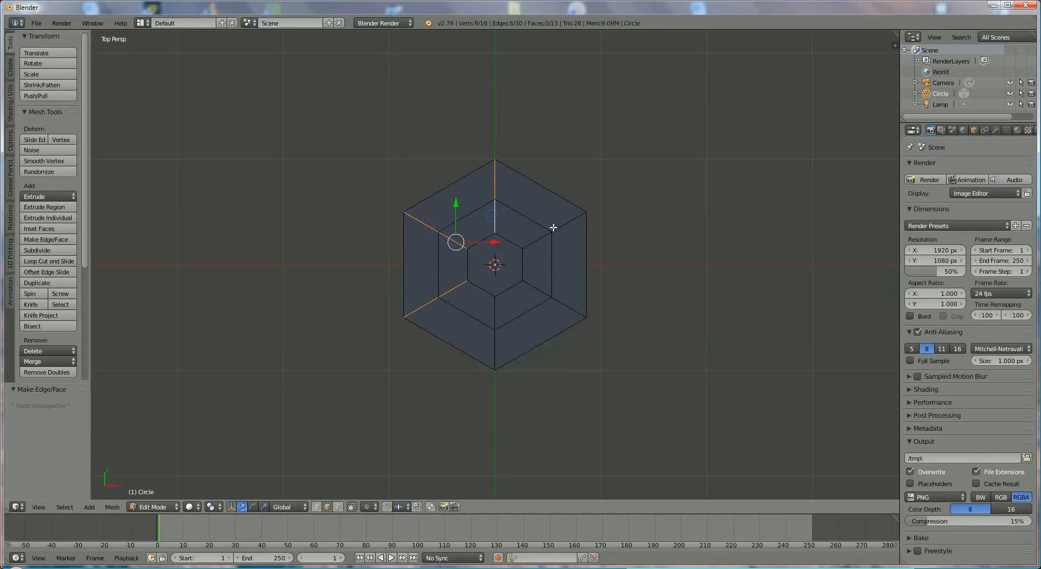
shift+right_click(560, 227)
shift+right_click(538, 240)
shift+right_click(535, 284)
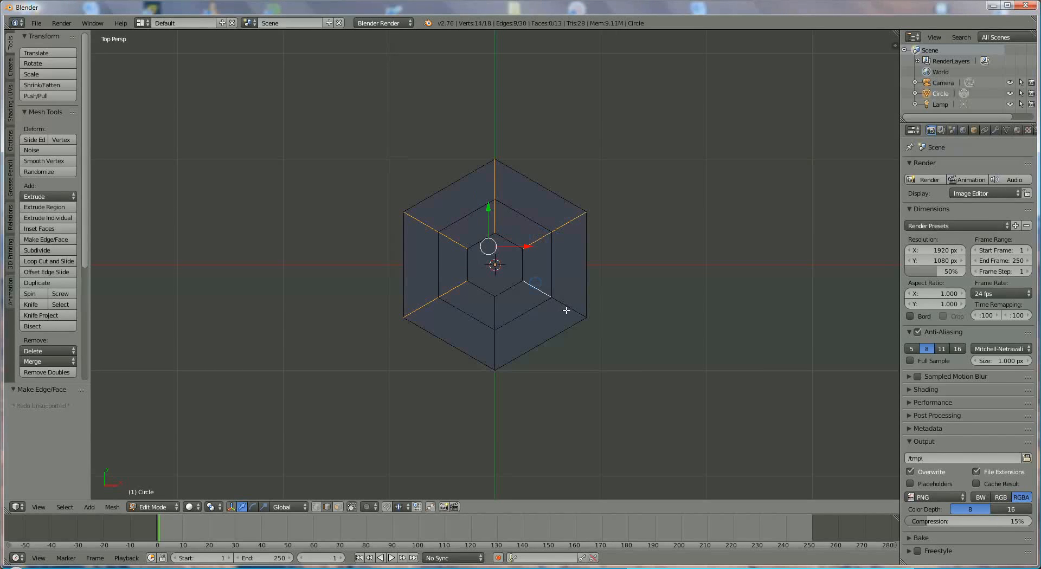
shift+right_click(565, 307)
shift+right_click(496, 316)
shift+right_click(495, 342)
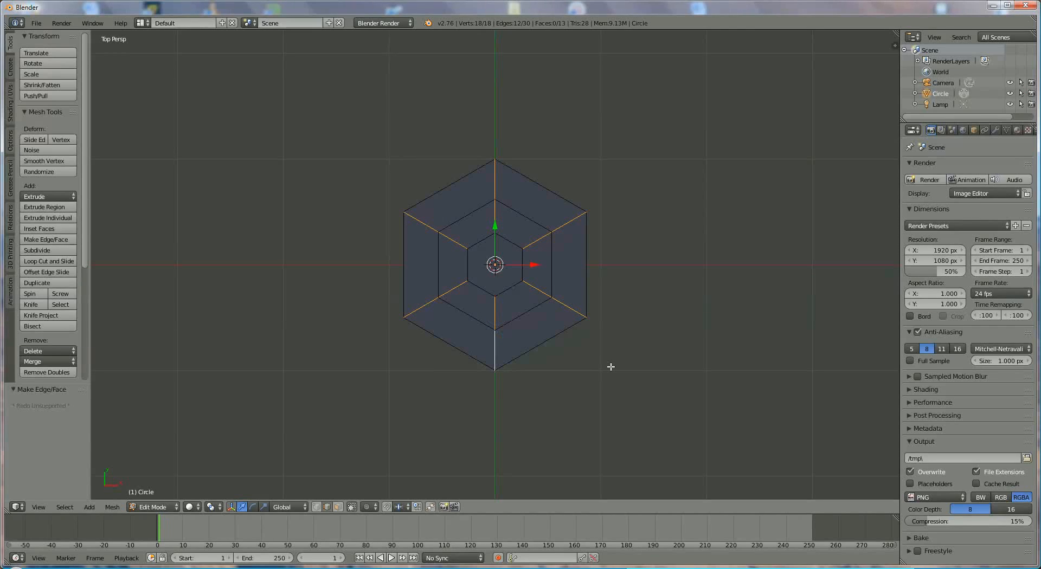
key(ctrl+b)
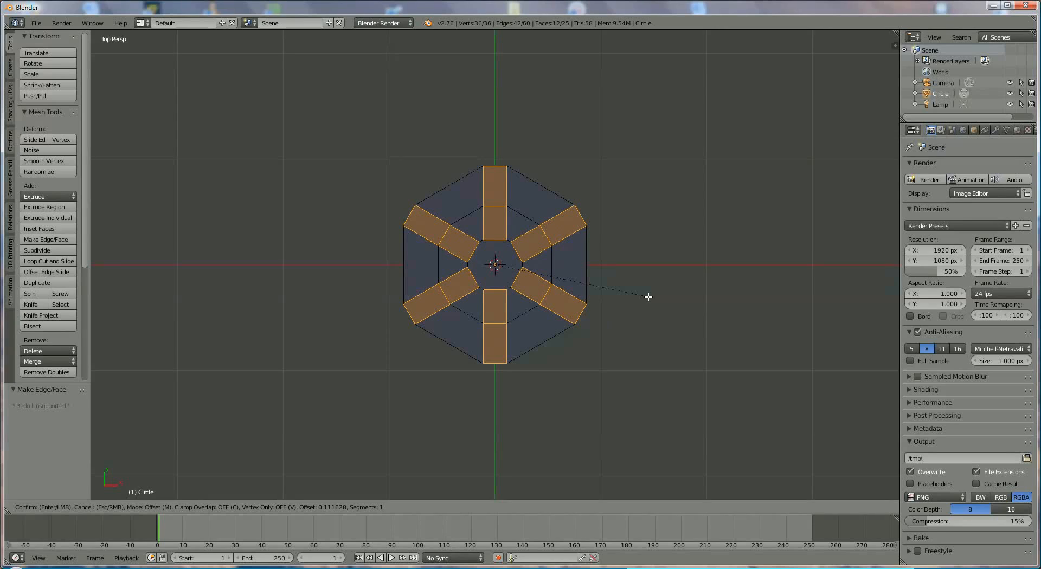
click(648, 297)
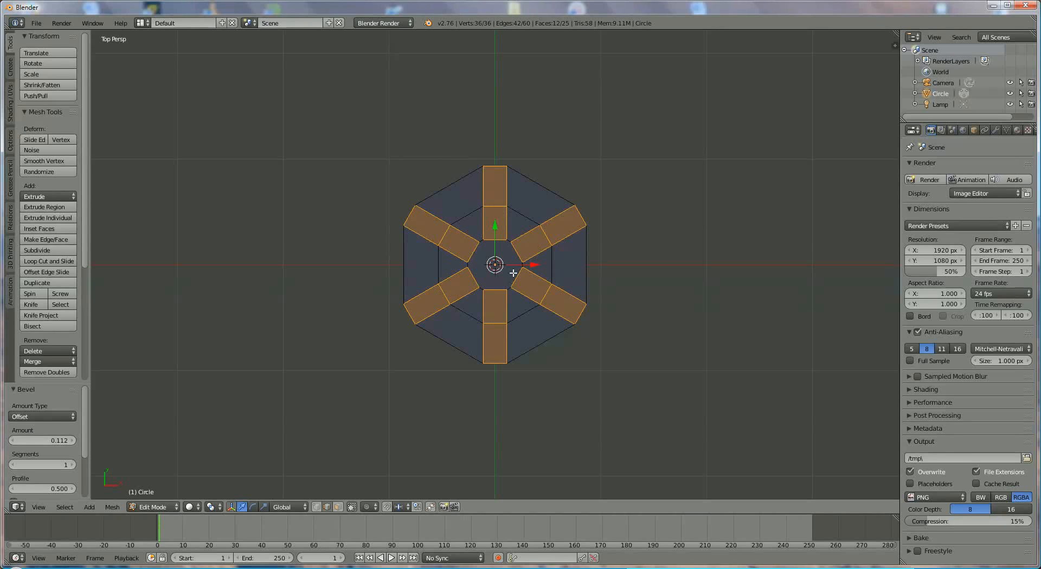
- Delete the twelve outer and middle ring edges between the six beveled strips, leaving a six-armed star
right_click(464, 366)
shift+right_click(467, 315)
shift+right_click(440, 264)
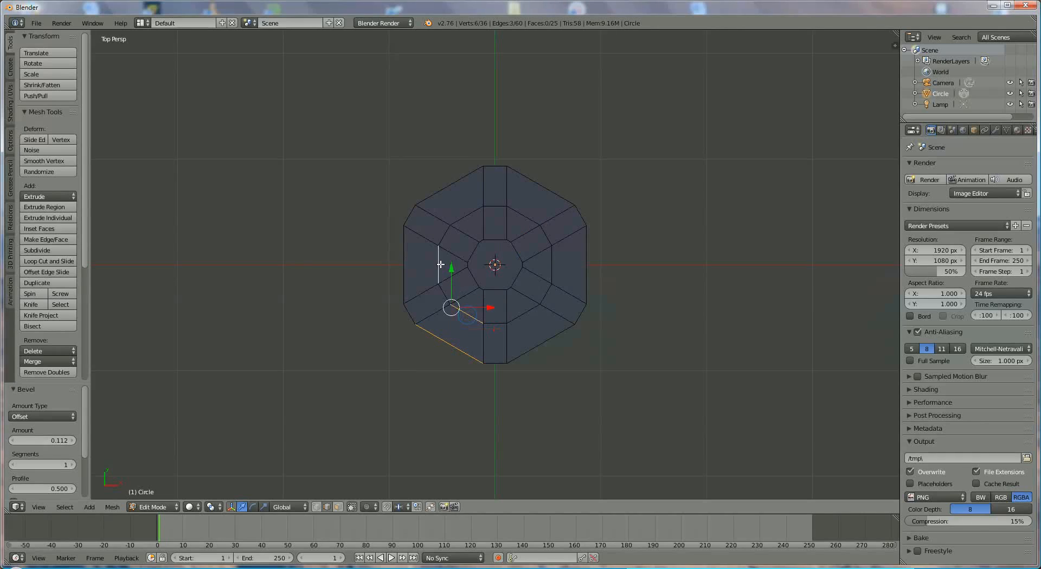
shift+right_click(407, 266)
shift+right_click(429, 195)
shift+right_click(464, 213)
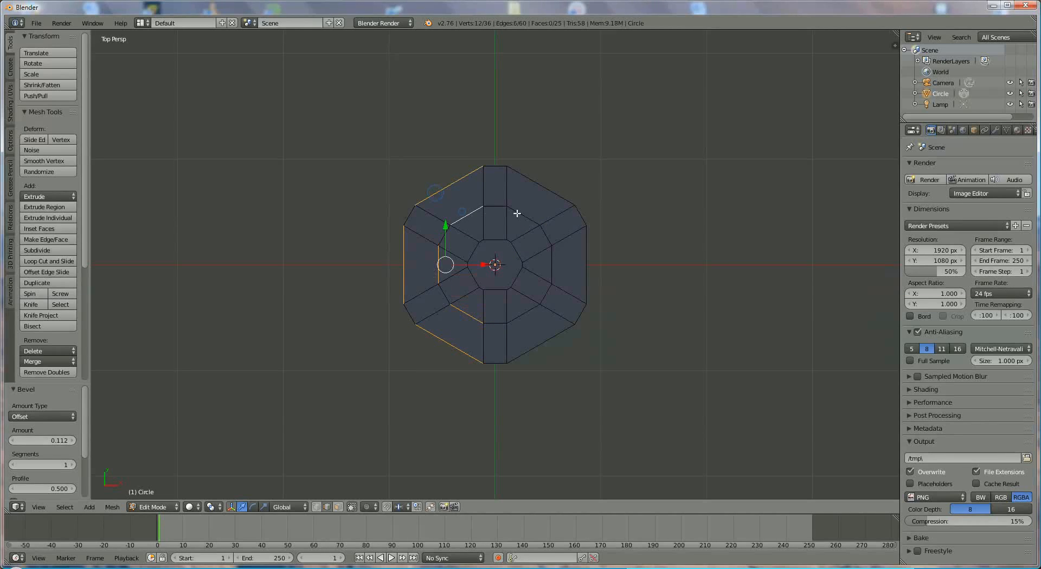
shift+right_click(517, 215)
shift+right_click(530, 185)
shift+right_click(551, 262)
shift+right_click(587, 268)
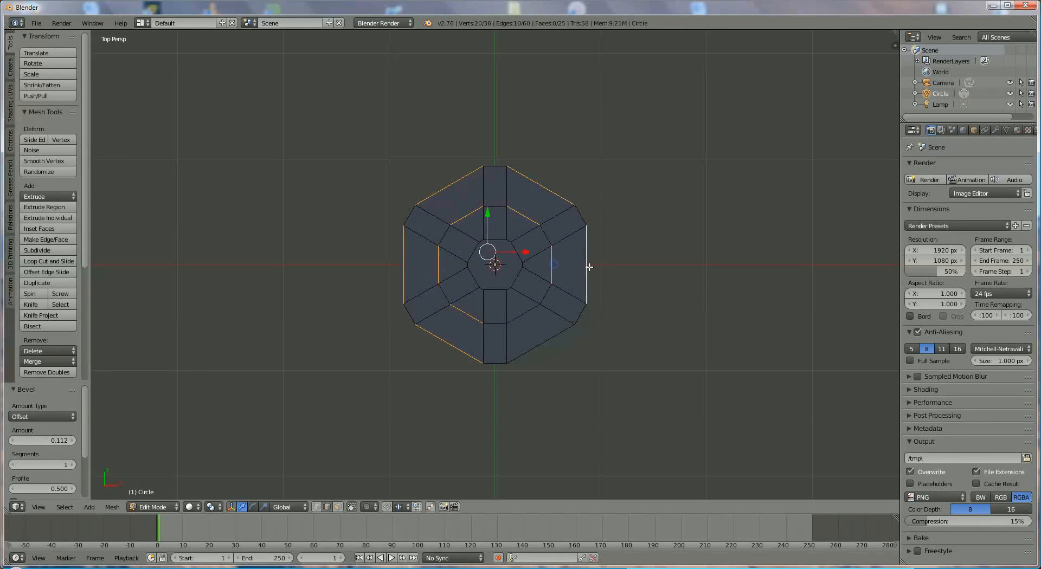
shift+right_click(517, 310)
shift+right_click(539, 349)
key(x)
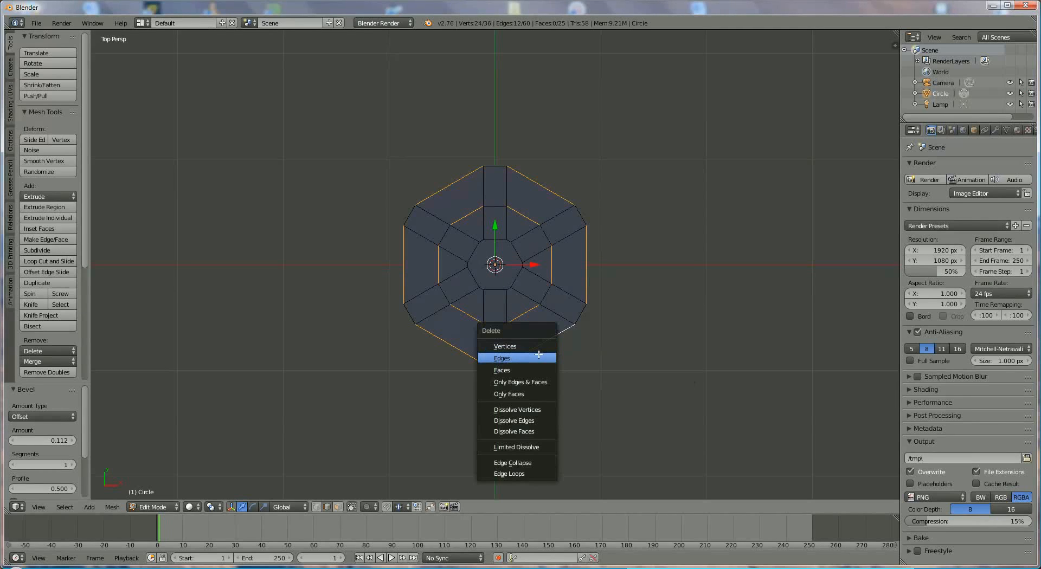
click(538, 355)
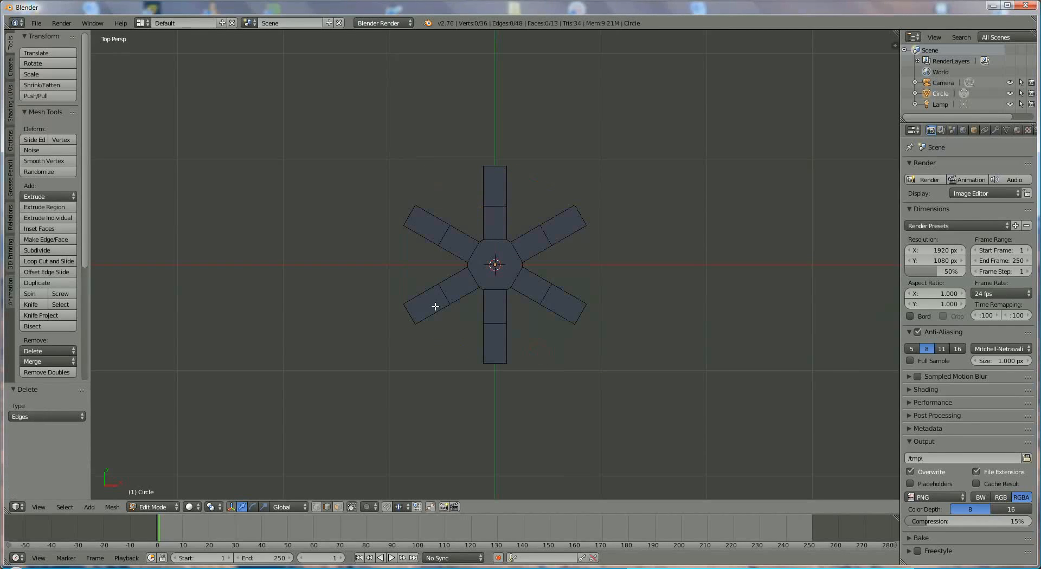
- Scale the six arms' outer end edges to about 0.269 around Individual Origins to taper the tips
right_click(407, 315)
shift+right_click(410, 214)
shift+right_click(497, 167)
shift+right_click(590, 212)
shift+right_click(581, 313)
shift+right_click(502, 363)
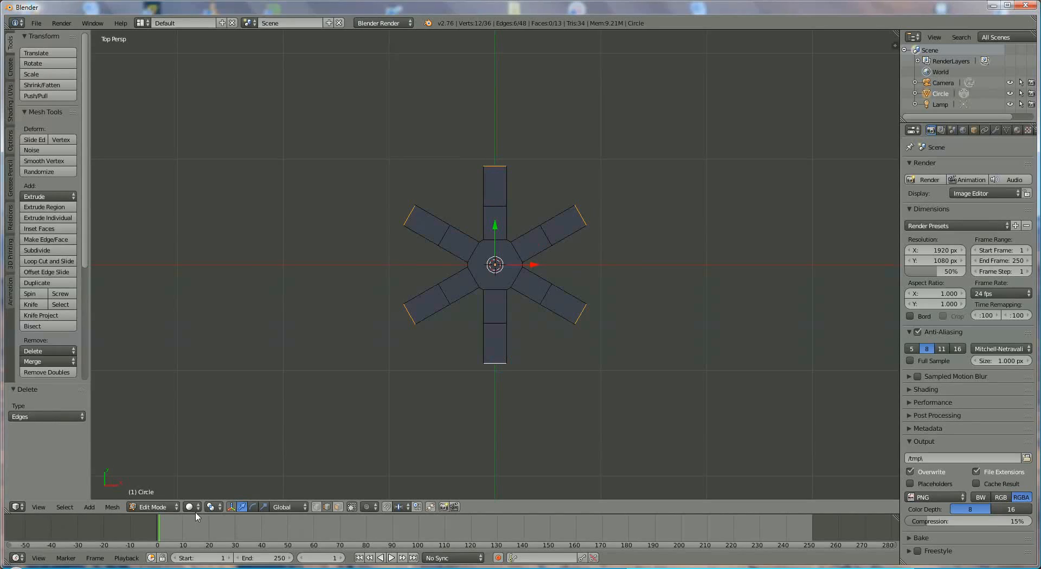
click(209, 508)
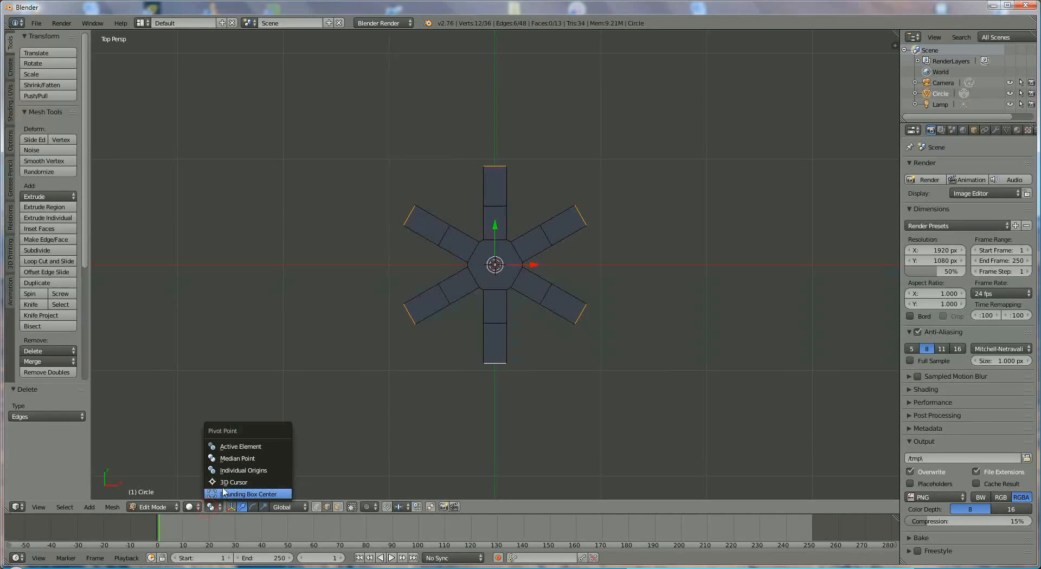
click(252, 470)
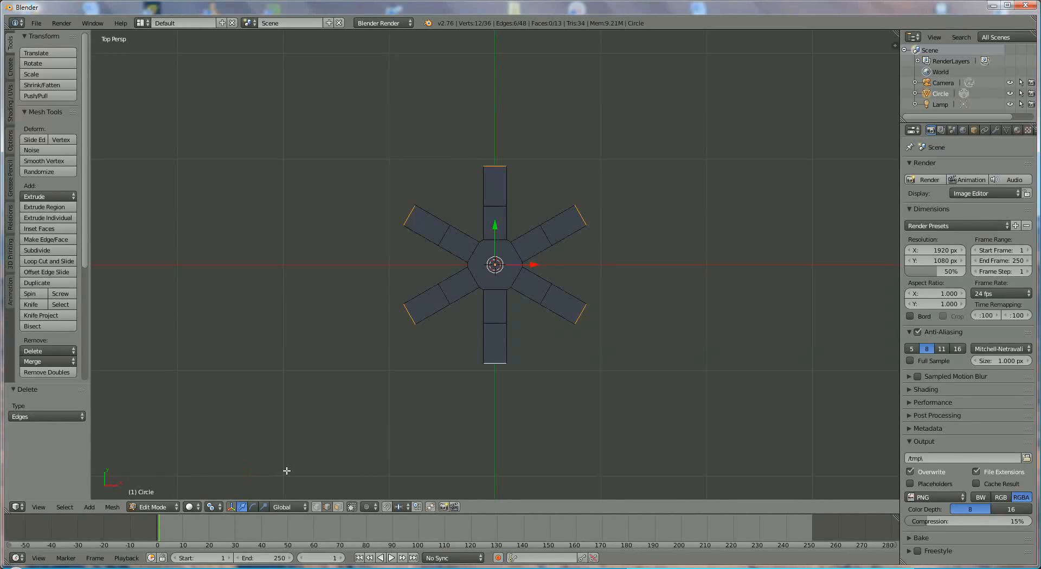
key(s)
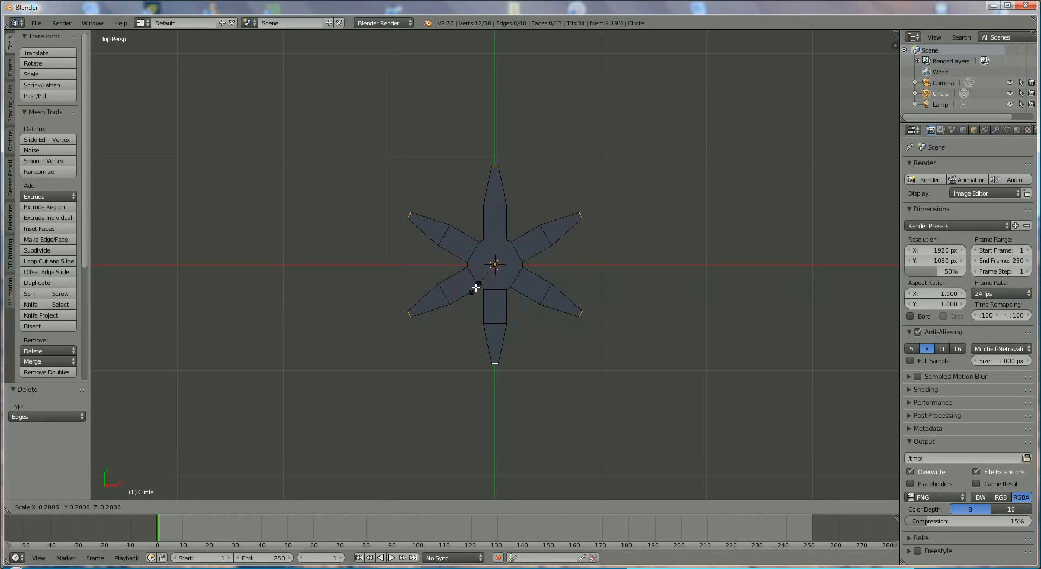
click(475, 286)
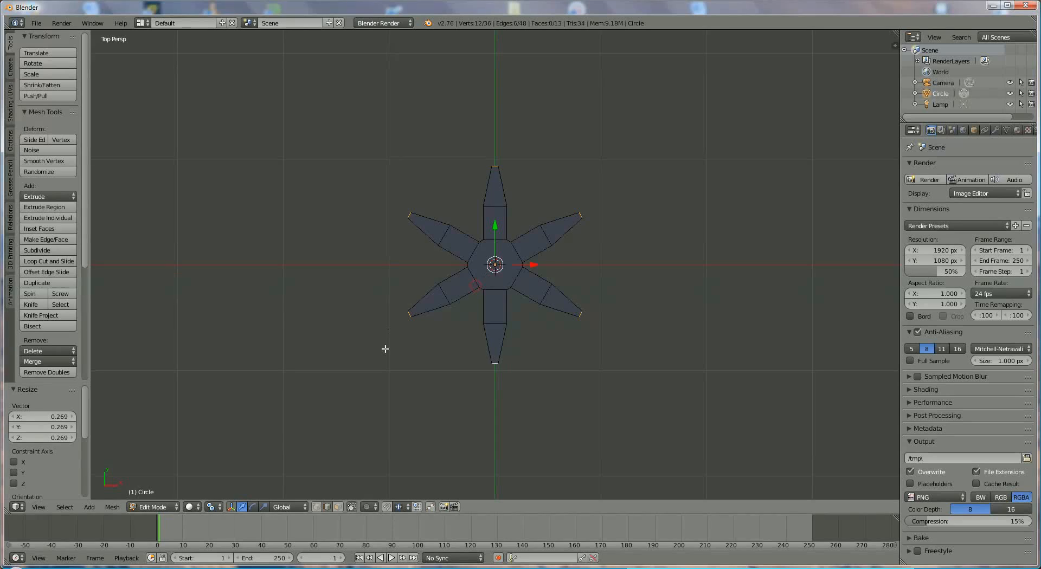
- Select the six crosswise edges at the middle of the arms and scale them to about 0.624 around their Individual Origins
right_click(444, 295)
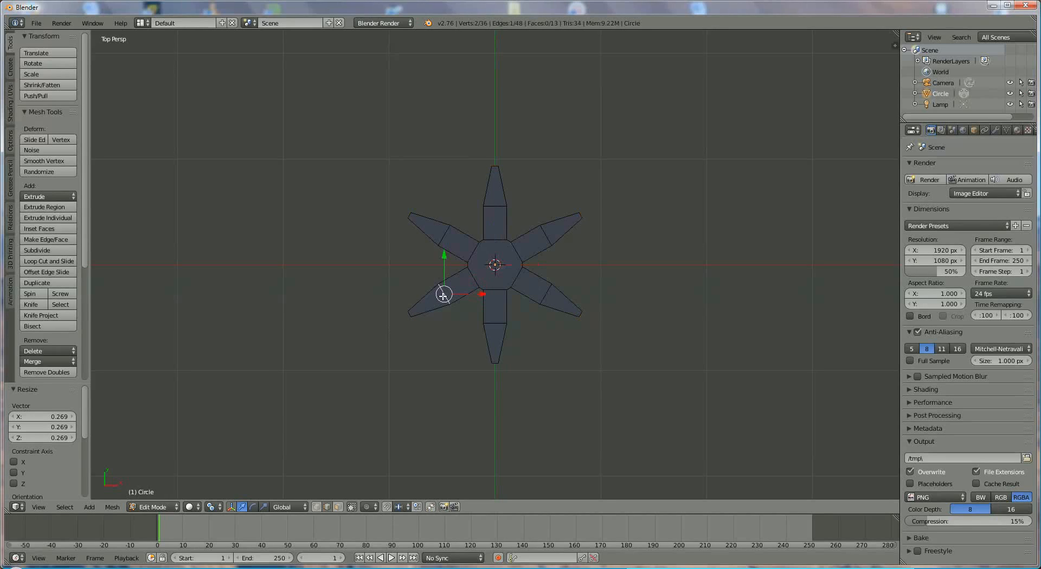
shift+right_click(446, 235)
shift+right_click(496, 206)
shift+right_click(544, 236)
shift+right_click(542, 292)
shift+right_click(495, 322)
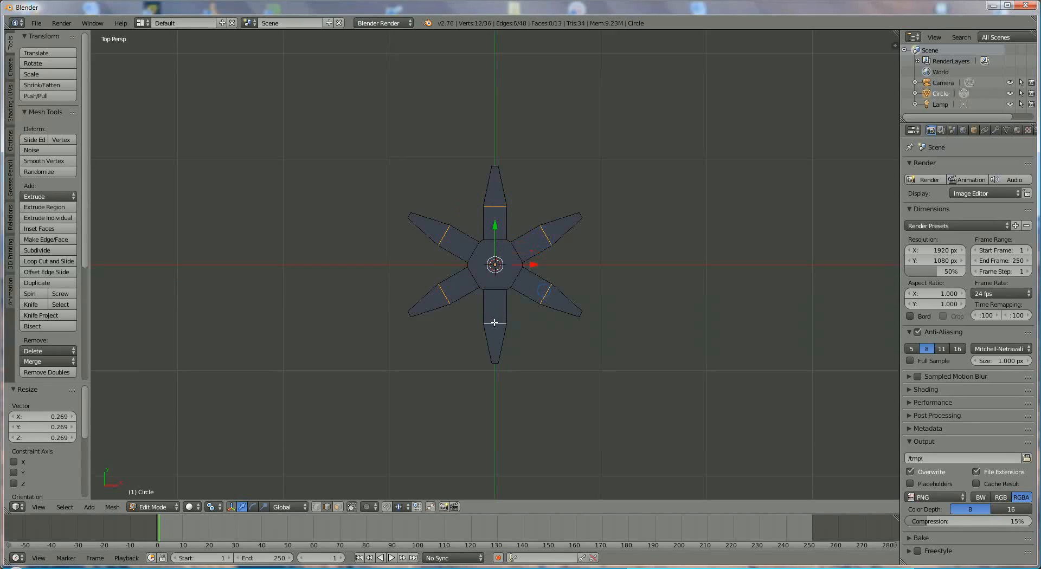
key(s)
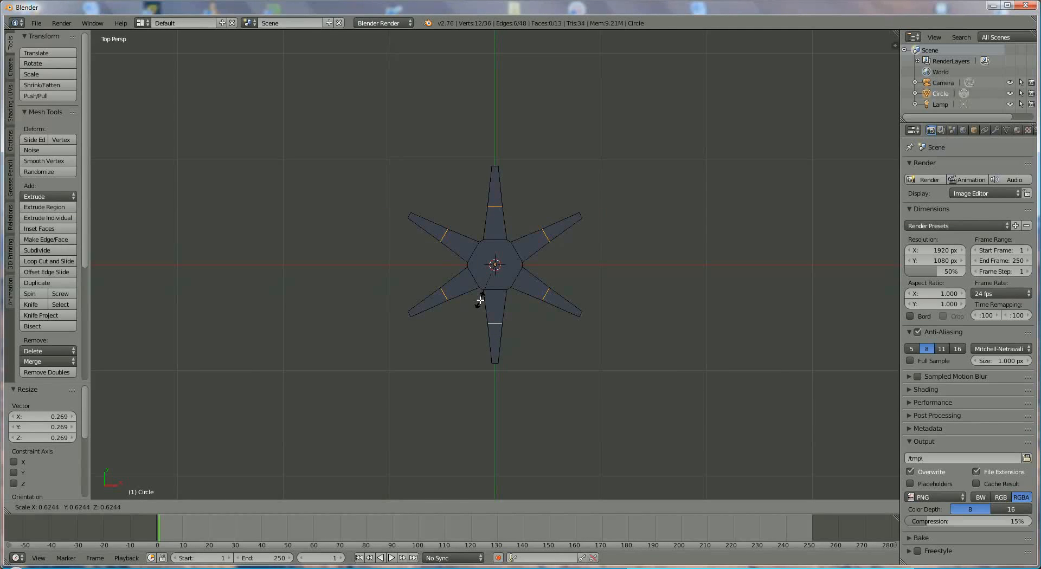
click(480, 300)
- Select the entire star mesh and extrude it upward along the Z axis by about 0.229
middle_drag(431, 347, 553, 328)
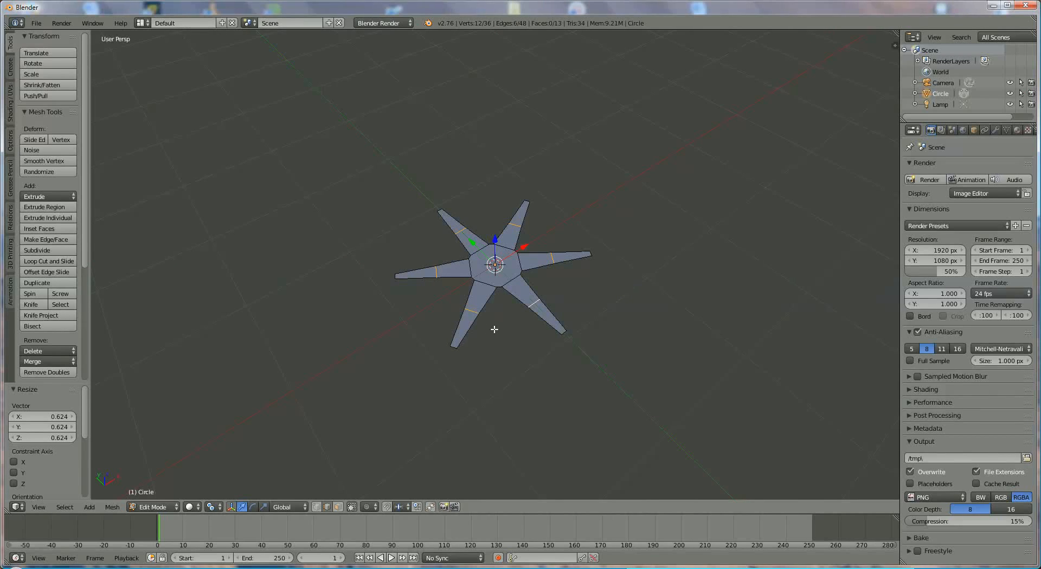
key(a)
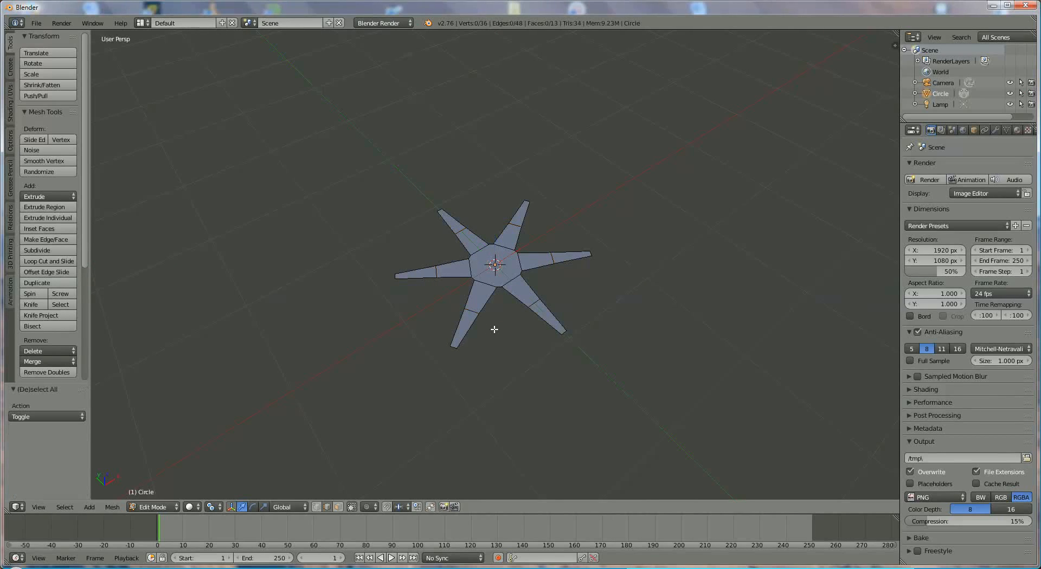
key(a)
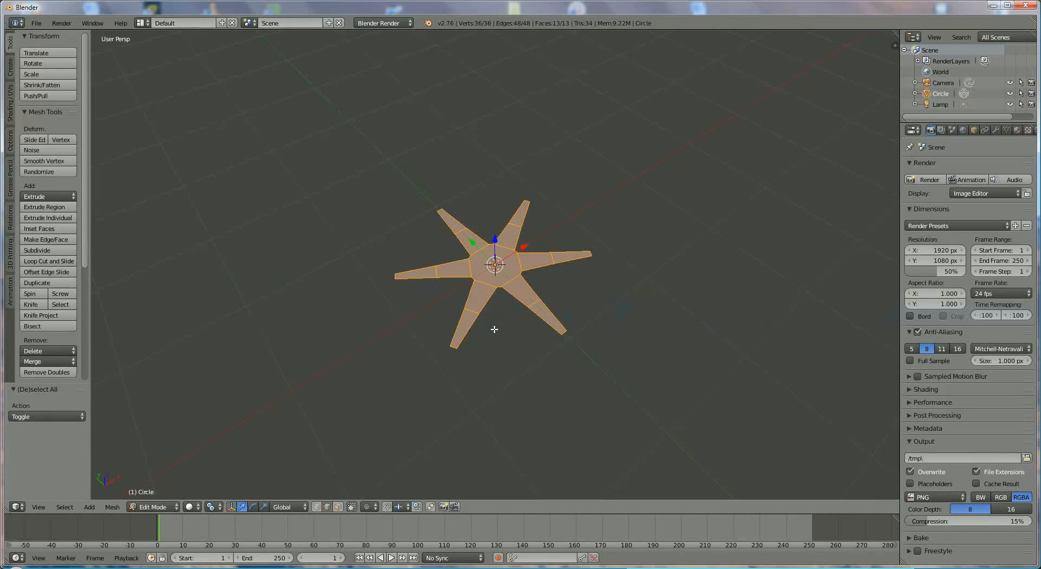
key(e)
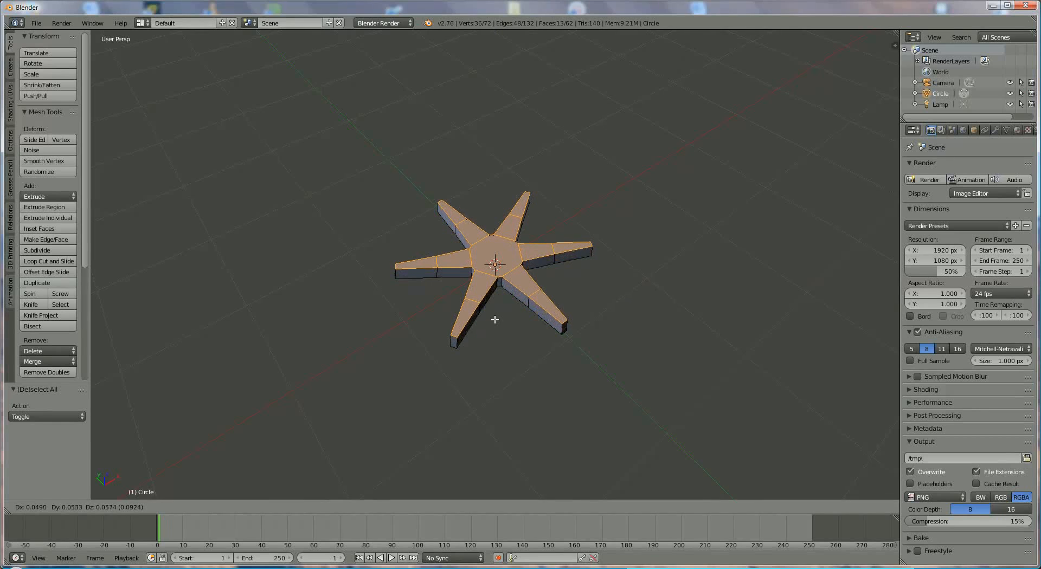
key(z)
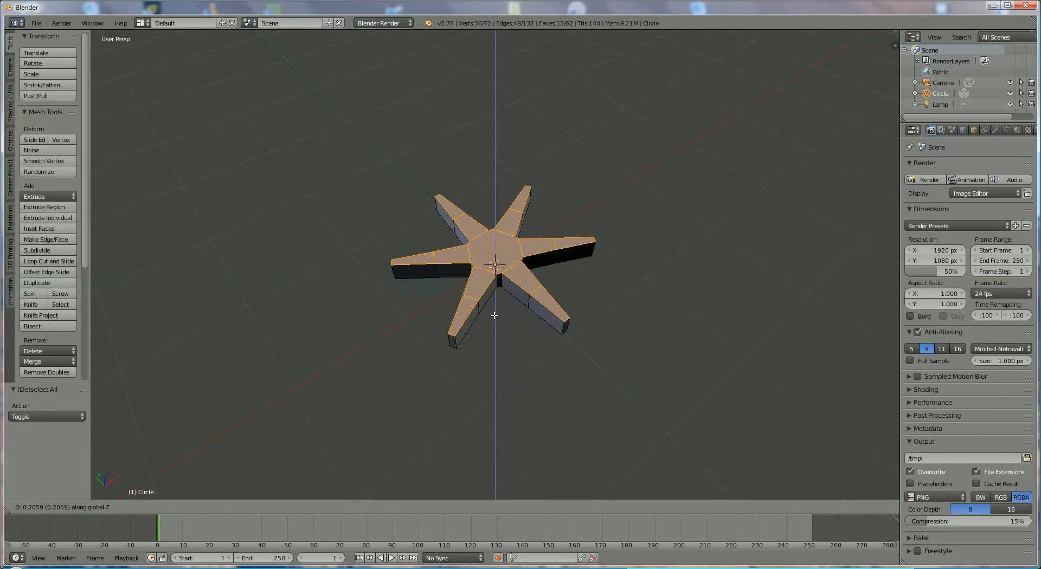
click(494, 315)
- Using vertex selection, select the upper corner vertices of all six arms' outer segments and scale them to about 0.858 around the Median Point
middle_drag(490, 346, 516, 321)
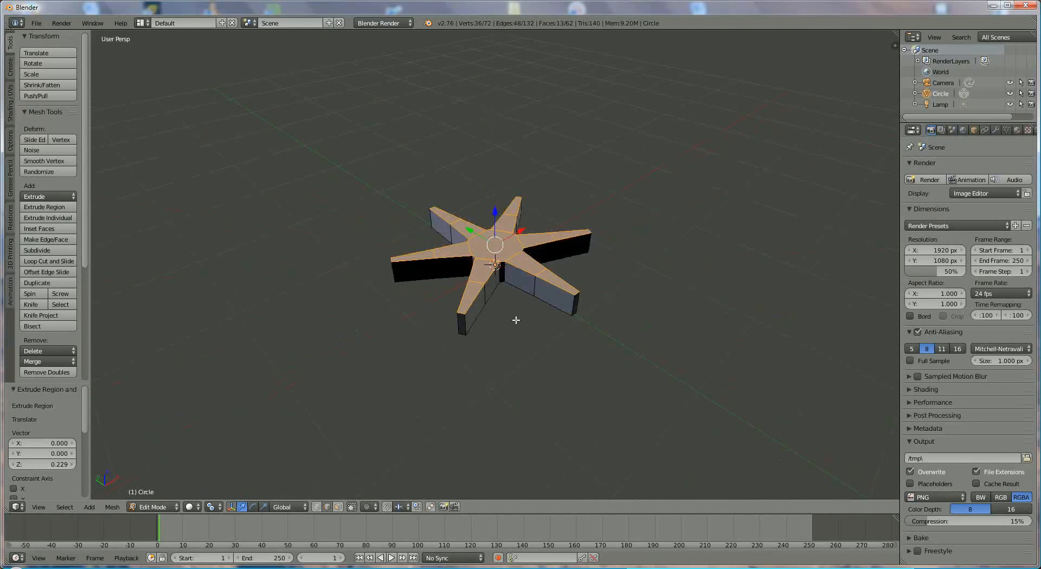
scroll(516, 321, up, 2)
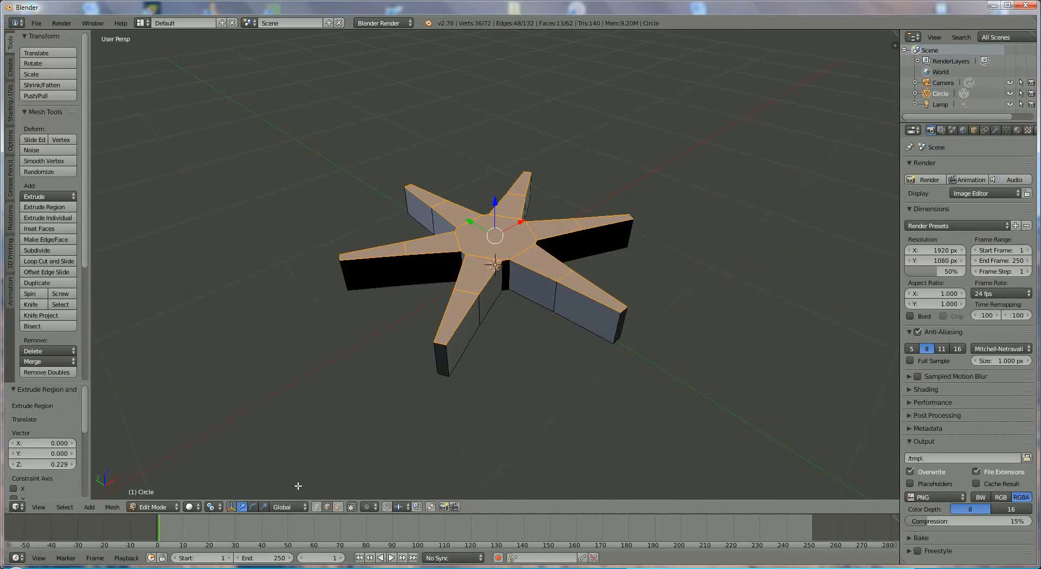
click(315, 507)
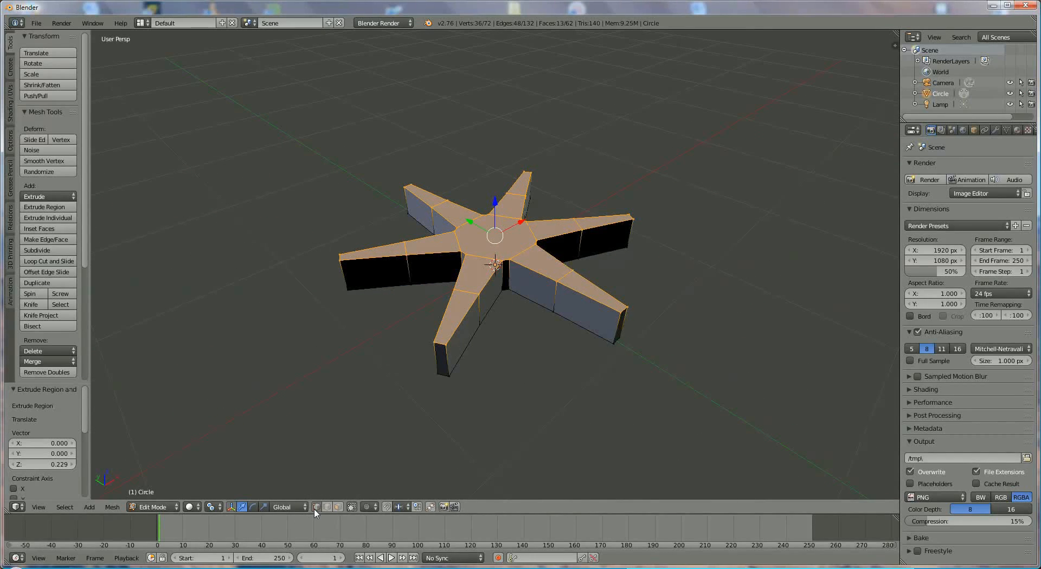
right_click(440, 350)
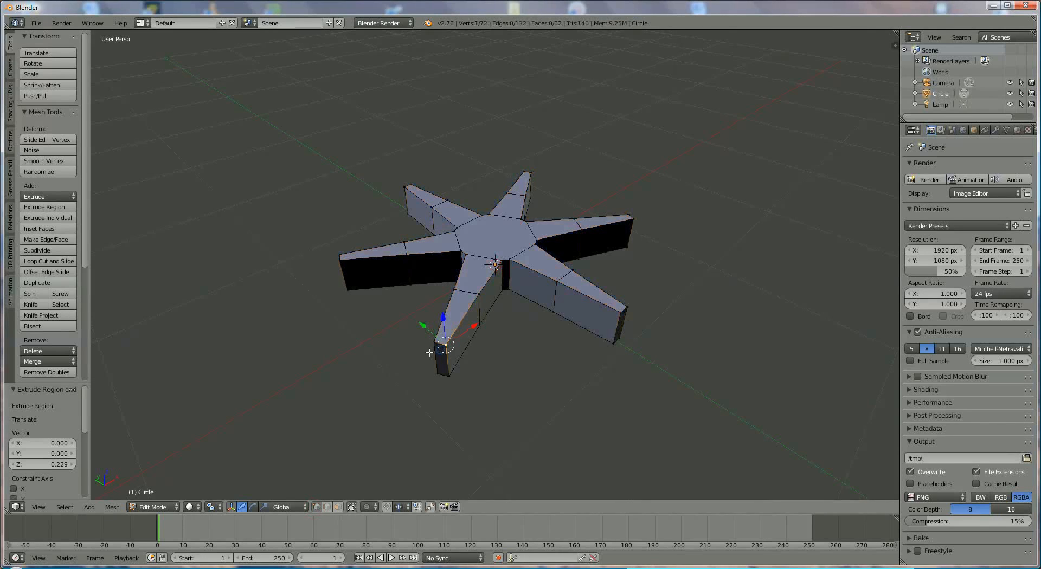
shift+right_click(435, 344)
shift+right_click(453, 289)
shift+right_click(475, 294)
shift+right_click(407, 252)
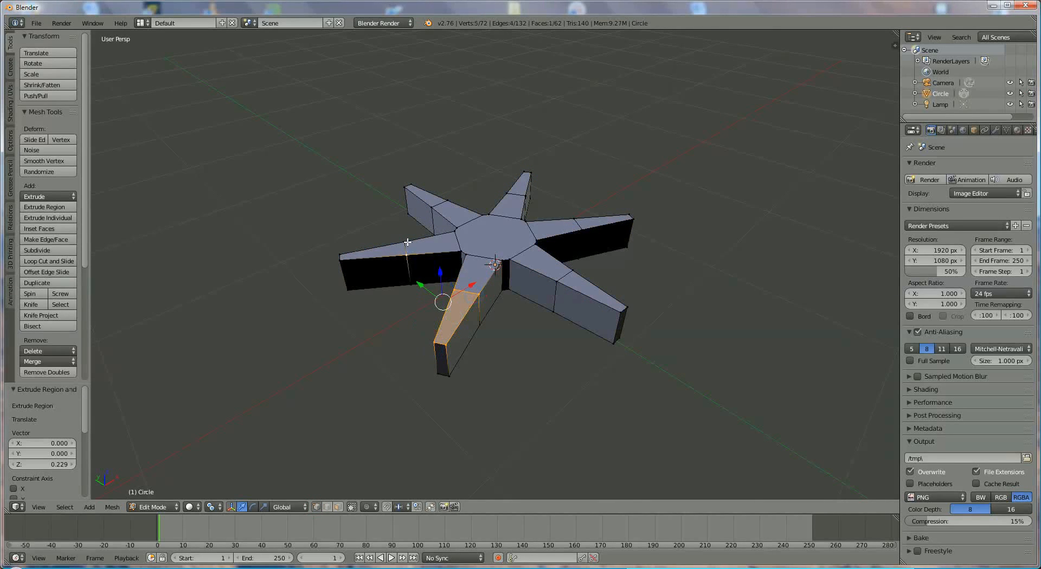
shift+right_click(404, 242)
shift+right_click(340, 254)
shift+right_click(341, 259)
shift+right_click(405, 187)
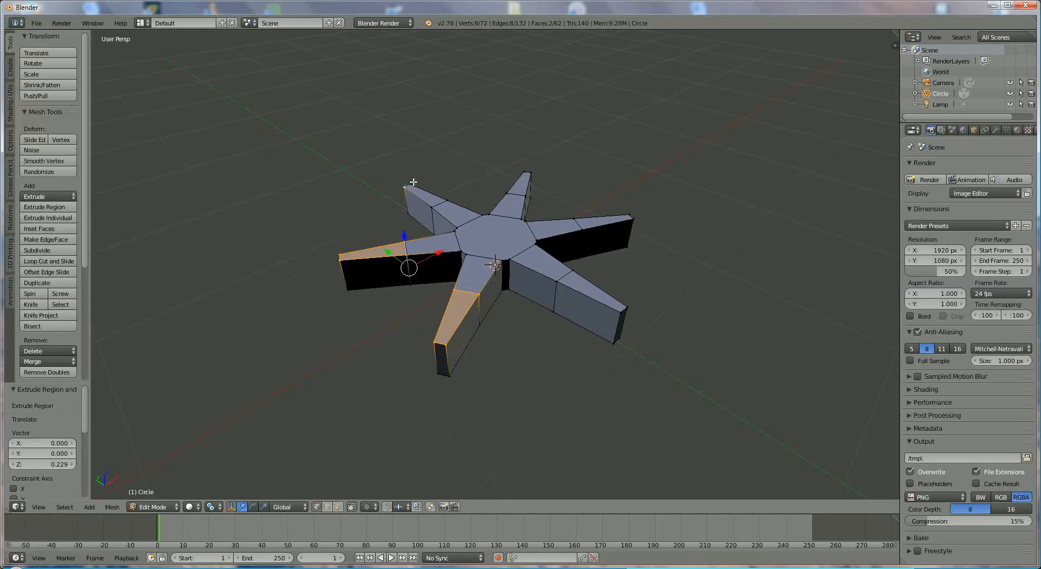
shift+right_click(412, 184)
shift+right_click(431, 207)
shift+right_click(447, 200)
shift+right_click(505, 203)
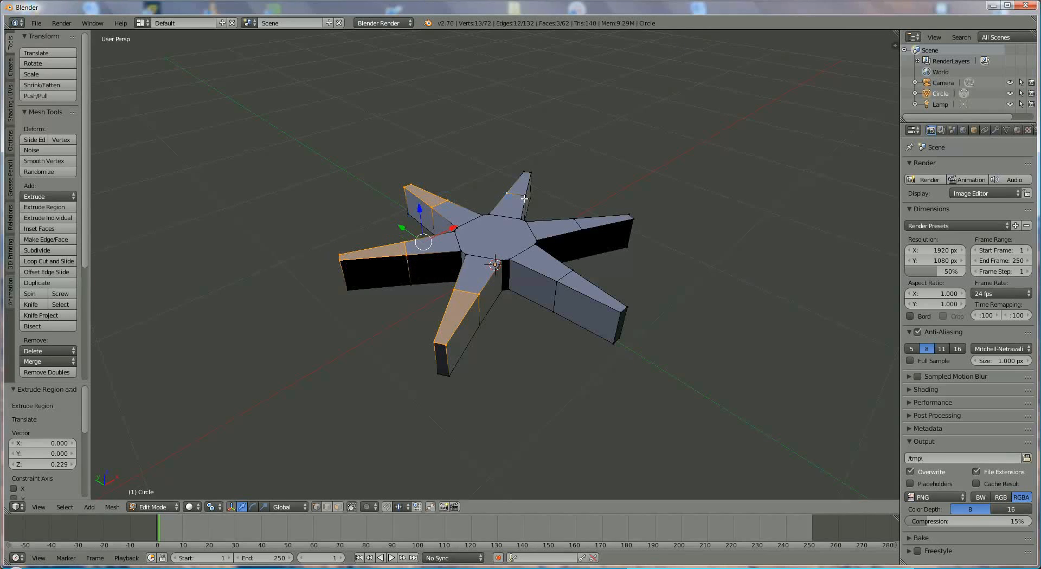
shift+right_click(524, 199)
shift+right_click(525, 172)
shift+right_click(530, 173)
shift+right_click(628, 212)
shift+right_click(630, 216)
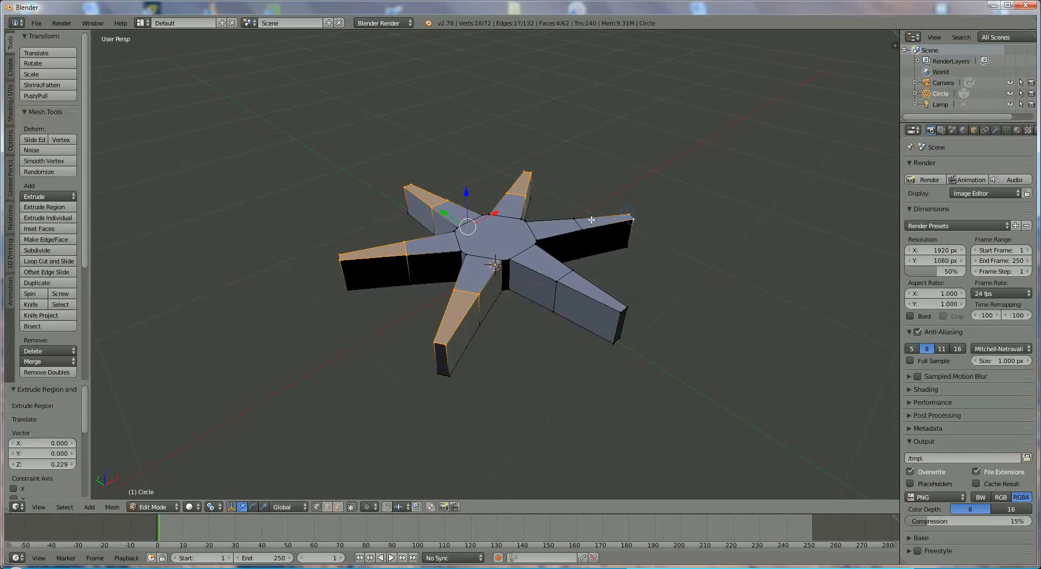
shift+right_click(575, 218)
shift+right_click(584, 233)
shift+right_click(573, 270)
shift+right_click(556, 281)
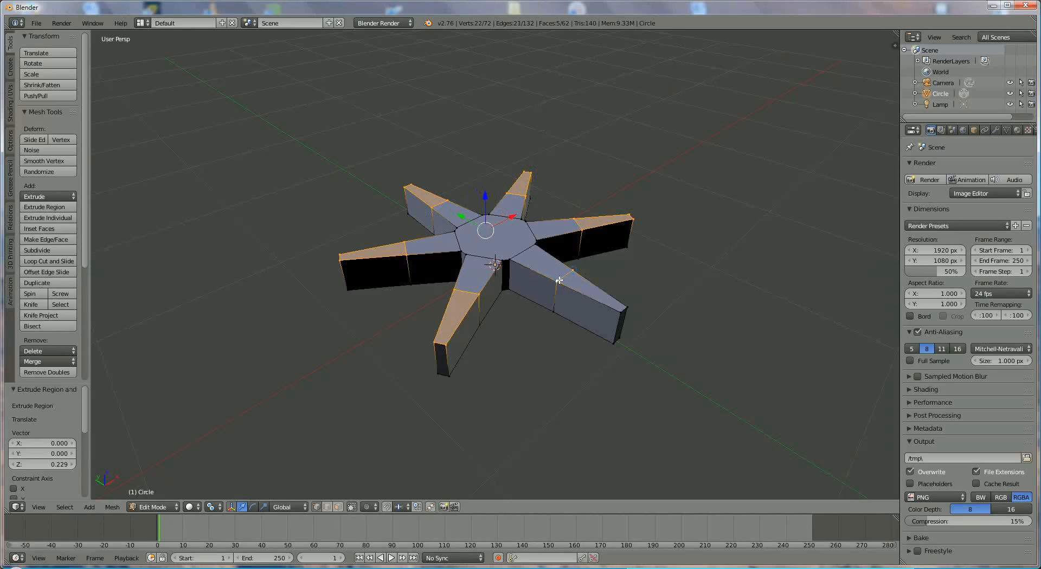
shift+right_click(617, 311)
shift+right_click(627, 306)
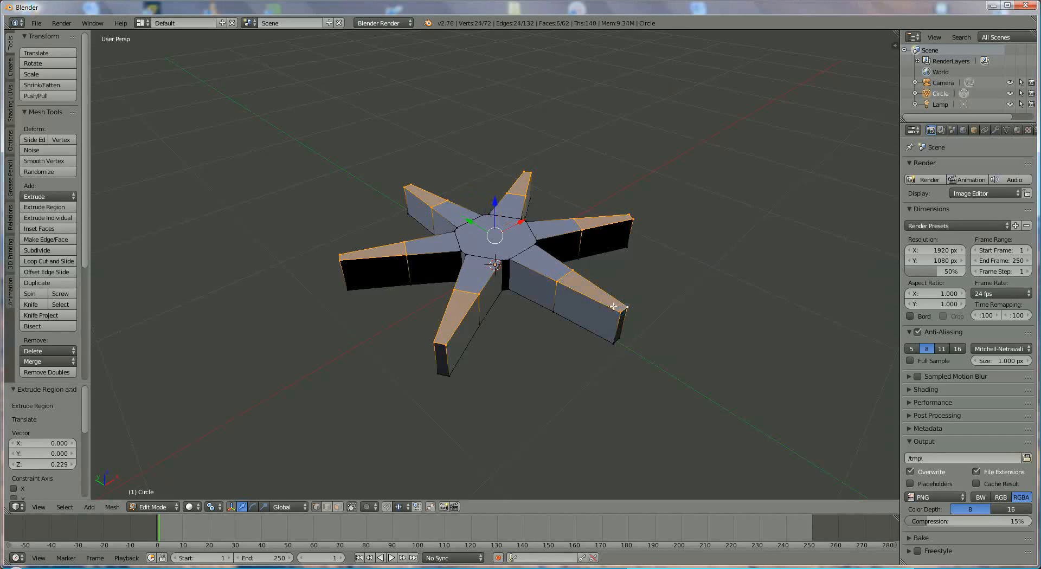
click(213, 507)
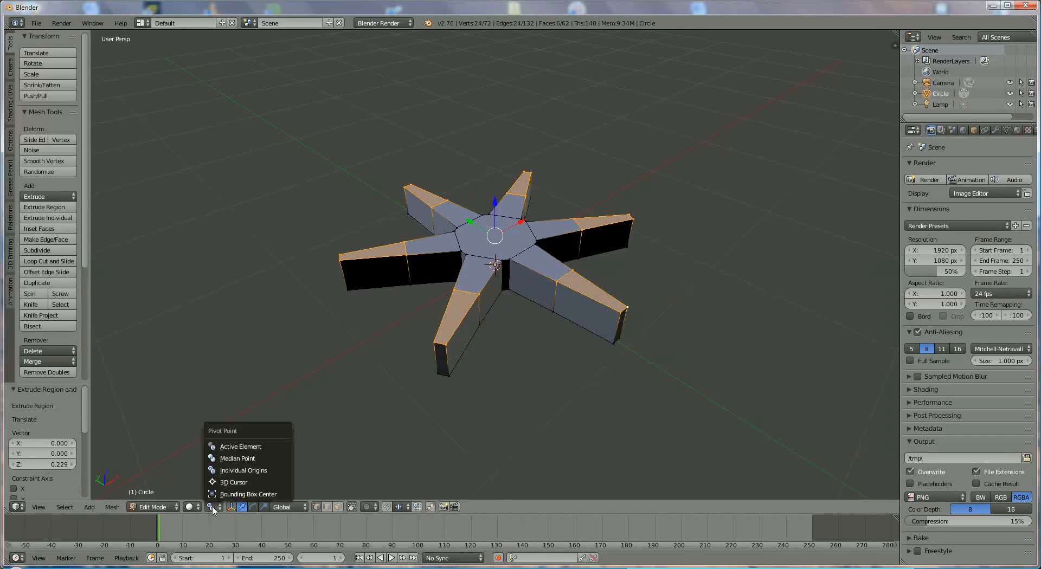
click(238, 461)
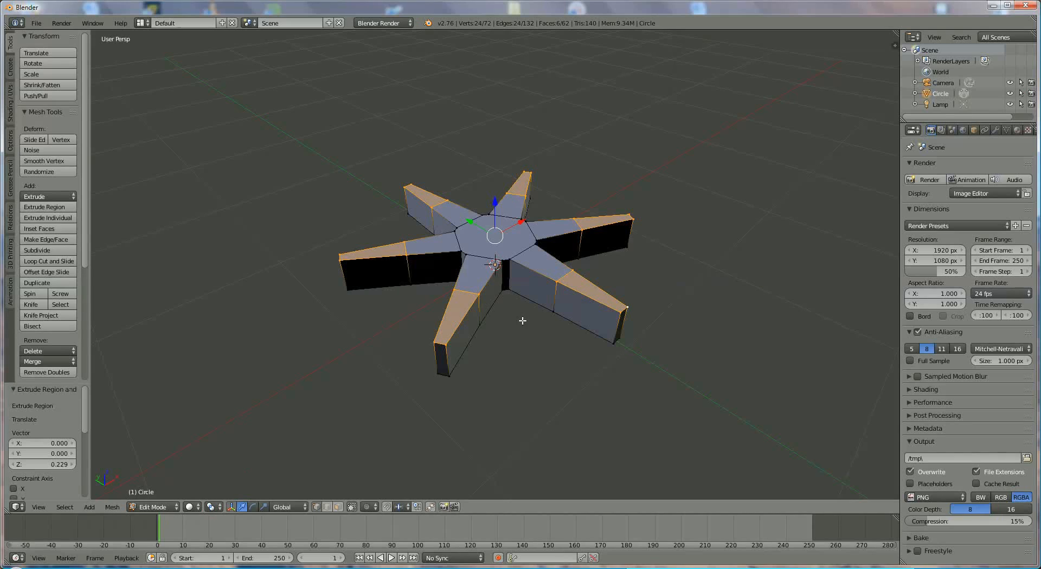
key(s)
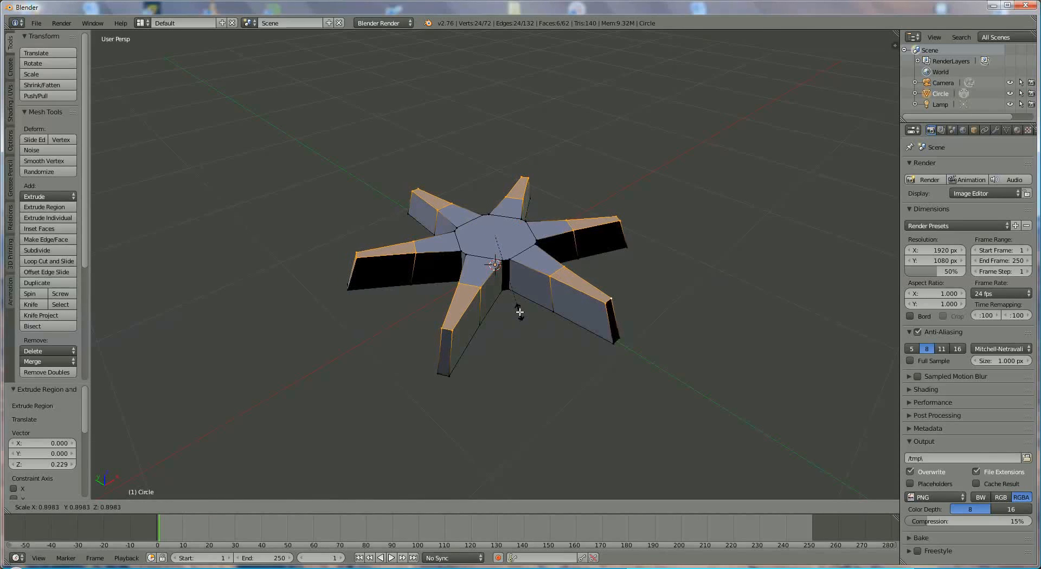
click(518, 309)
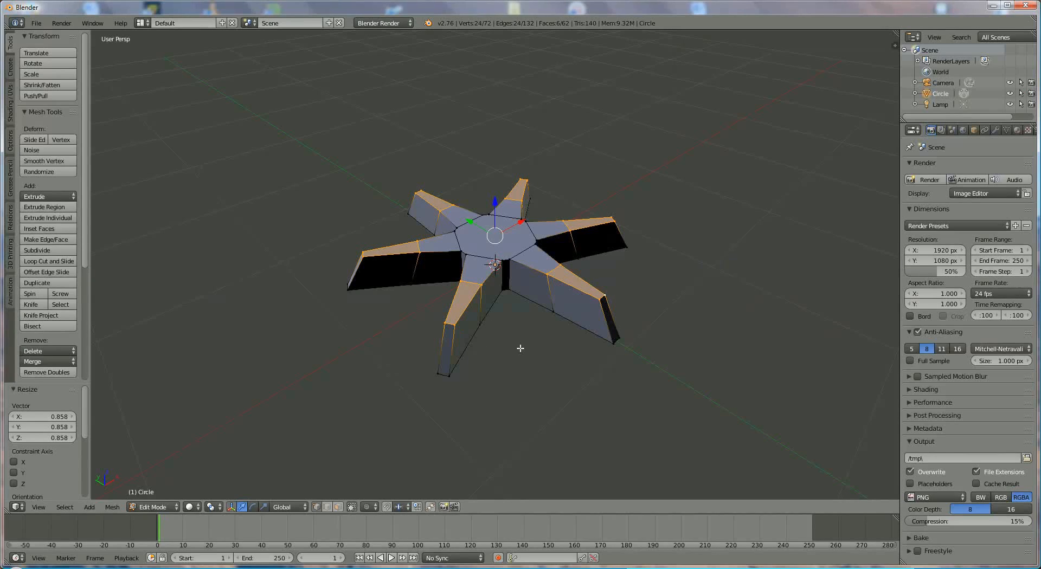
- Deselect the upper mid-arm vertices and move the remaining upper tip vertices of the six arms about -0.117 along Z
shift+right_click(476, 288)
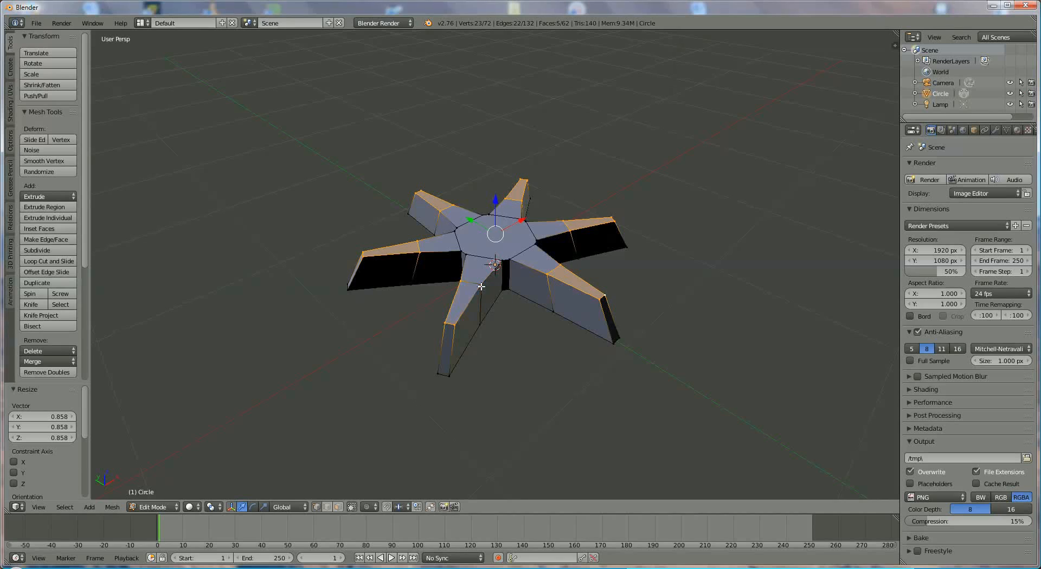
shift+right_click(420, 254)
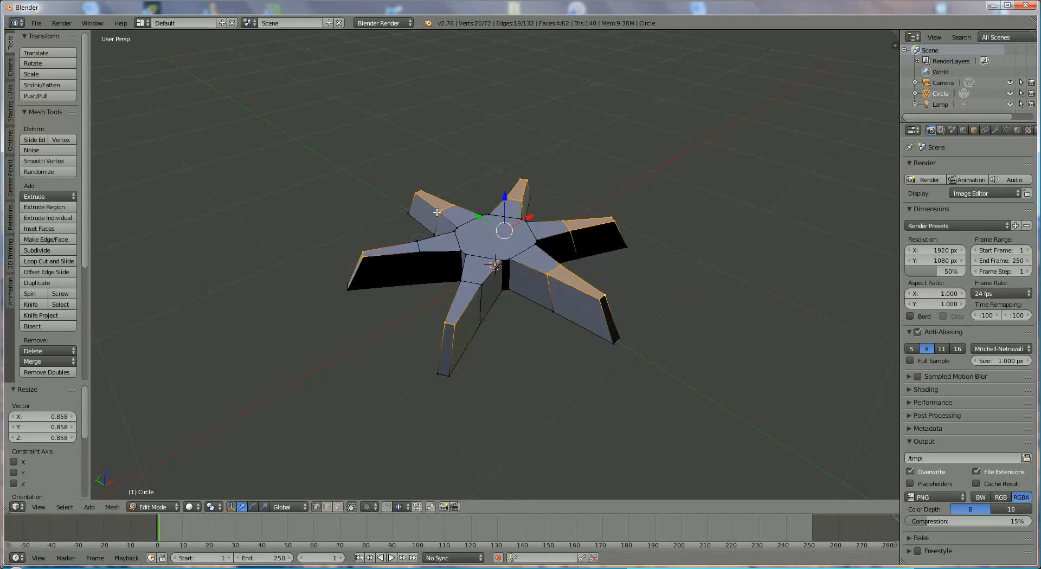
shift+right_click(461, 205)
shift+right_click(502, 196)
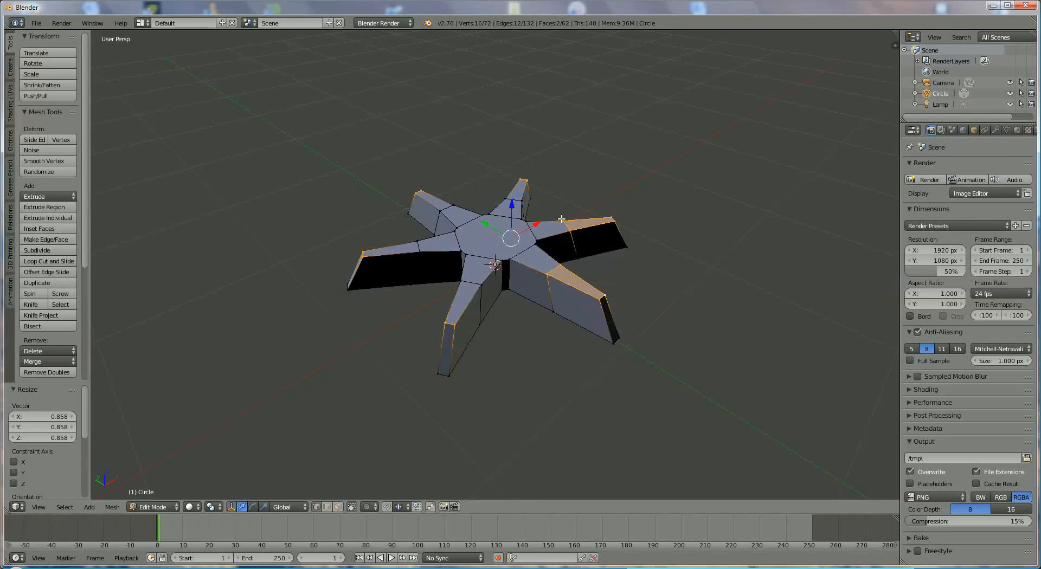
shift+right_click(569, 233)
shift+right_click(552, 273)
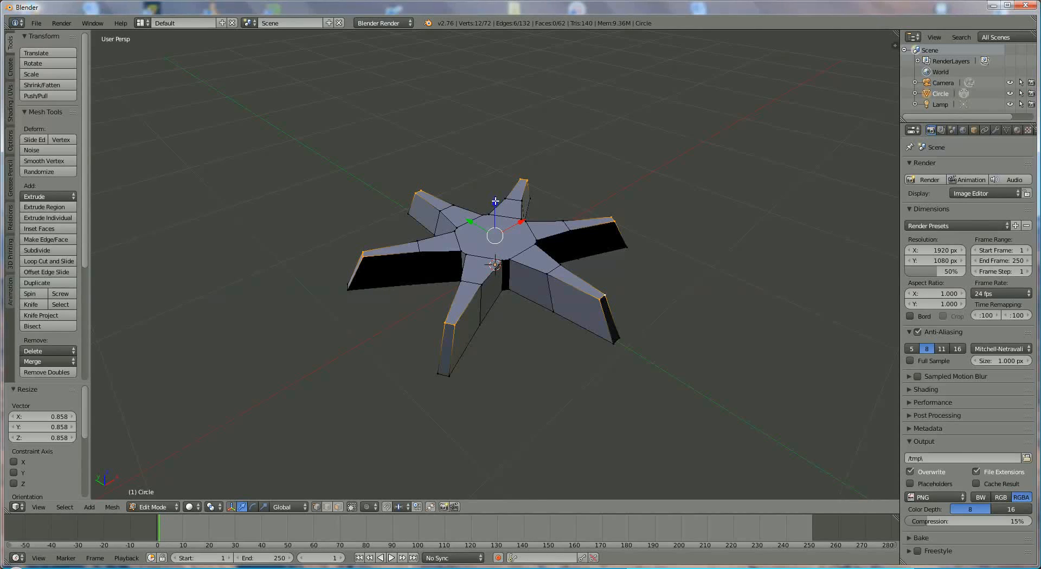
drag(494, 201, 478, 219)
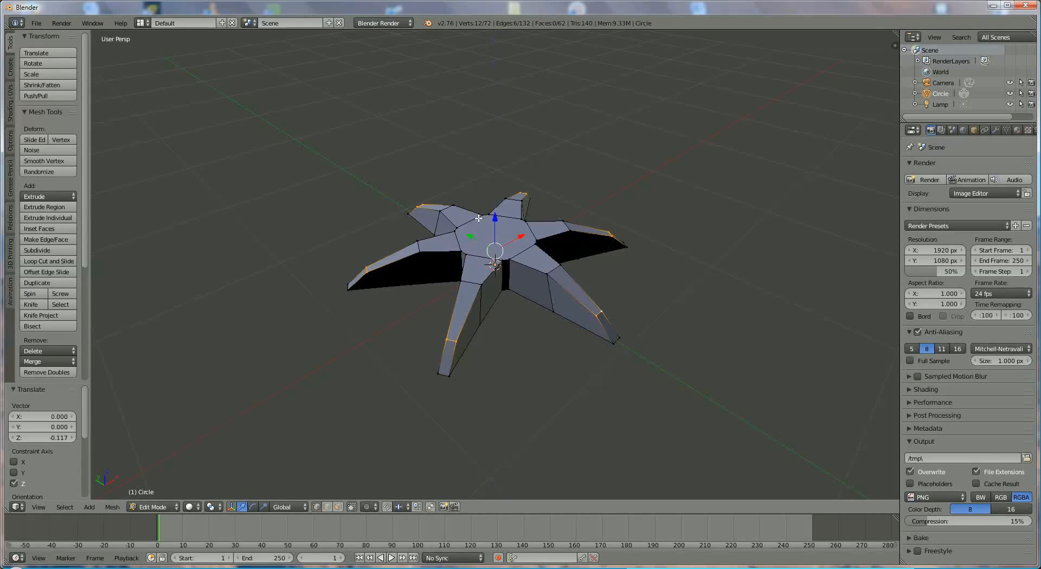
- Select the upper mid-arm vertices of all six arms and lower them slightly along Z, finishing with a move of about -0.014
right_click(416, 240)
shift+right_click(421, 251)
shift+right_click(458, 280)
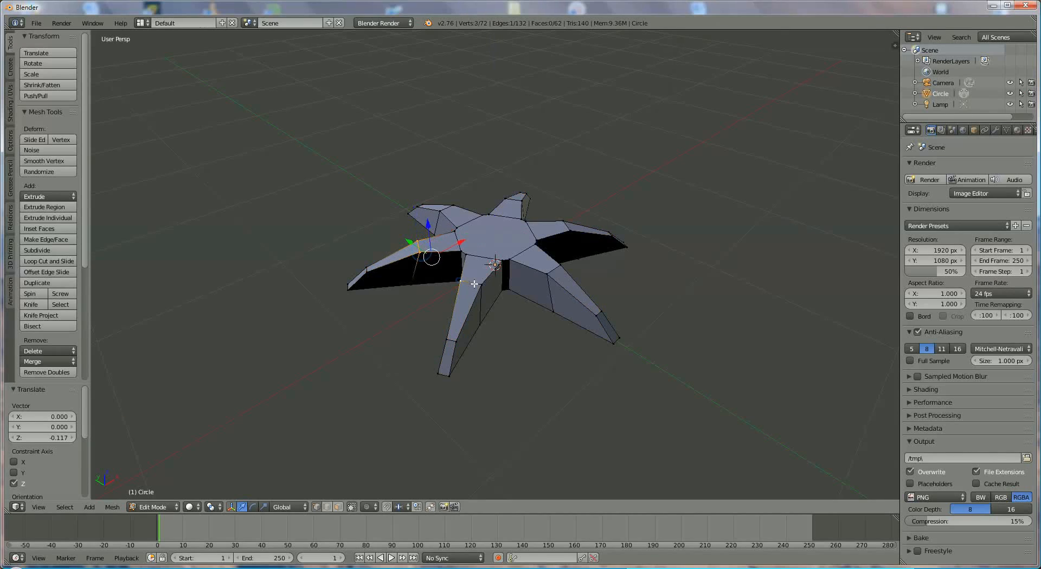
shift+right_click(478, 284)
shift+right_click(543, 274)
shift+right_click(558, 265)
shift+right_click(569, 233)
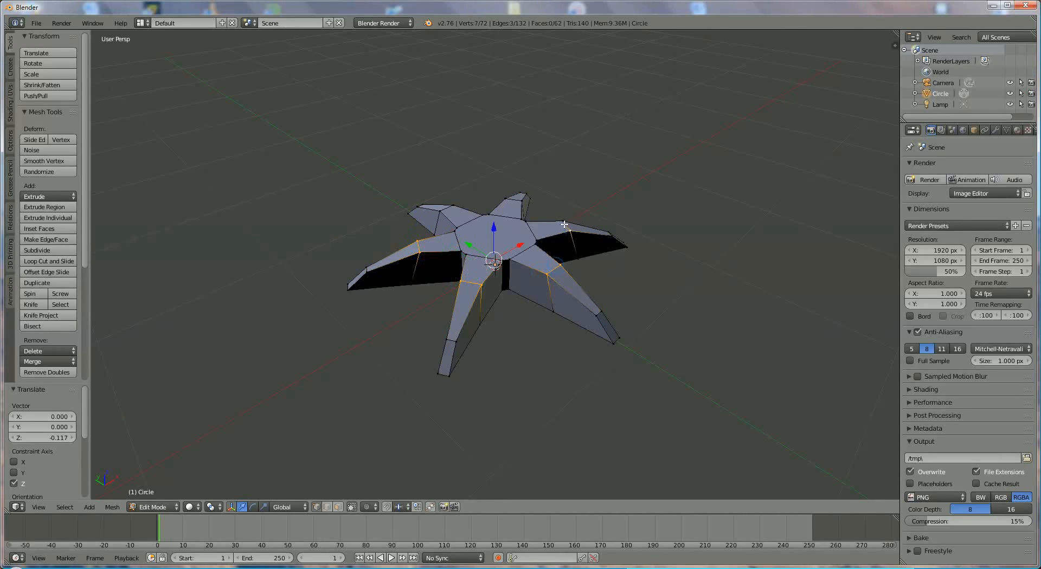
shift+right_click(564, 221)
shift+right_click(511, 198)
shift+right_click(510, 197)
shift+right_click(454, 207)
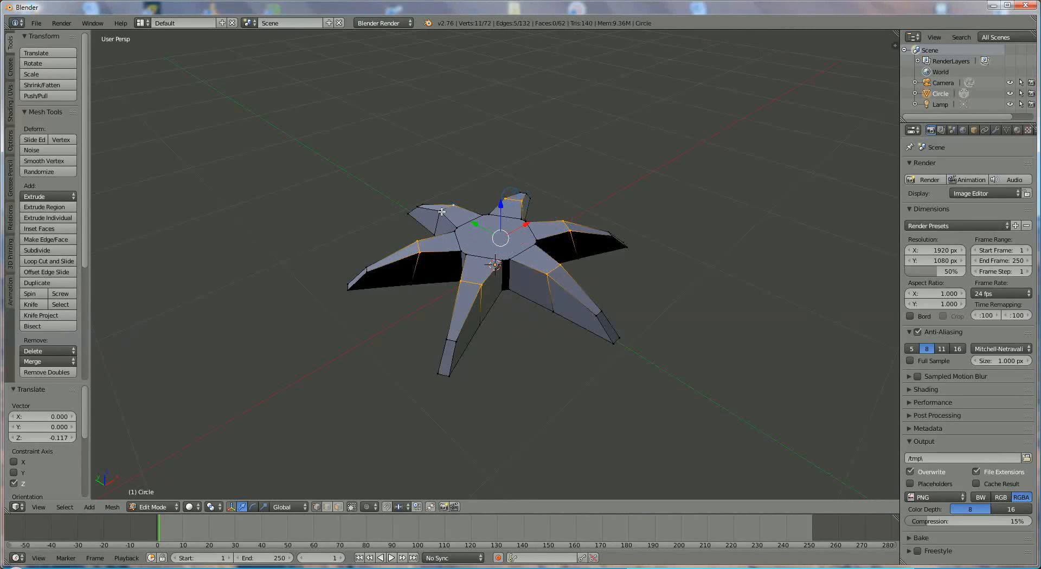
shift+right_click(440, 211)
drag(493, 203, 477, 255)
middle_drag(477, 256, 431, 252)
drag(495, 197, 494, 200)
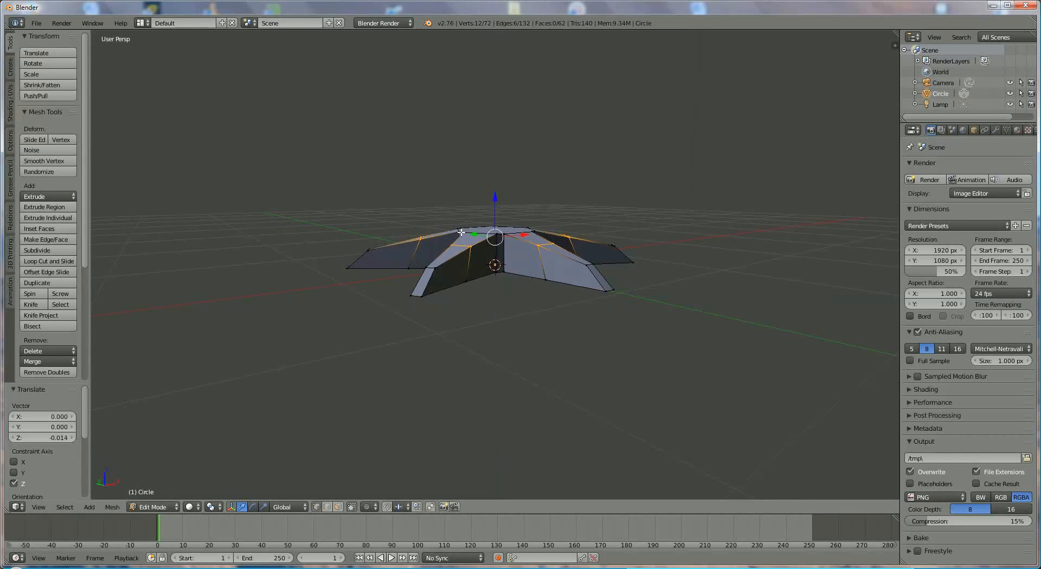
- Scale the selected upper mid-arm edges of all six arms to about 0.773 around their Individual Origins
middle_drag(372, 303, 461, 347)
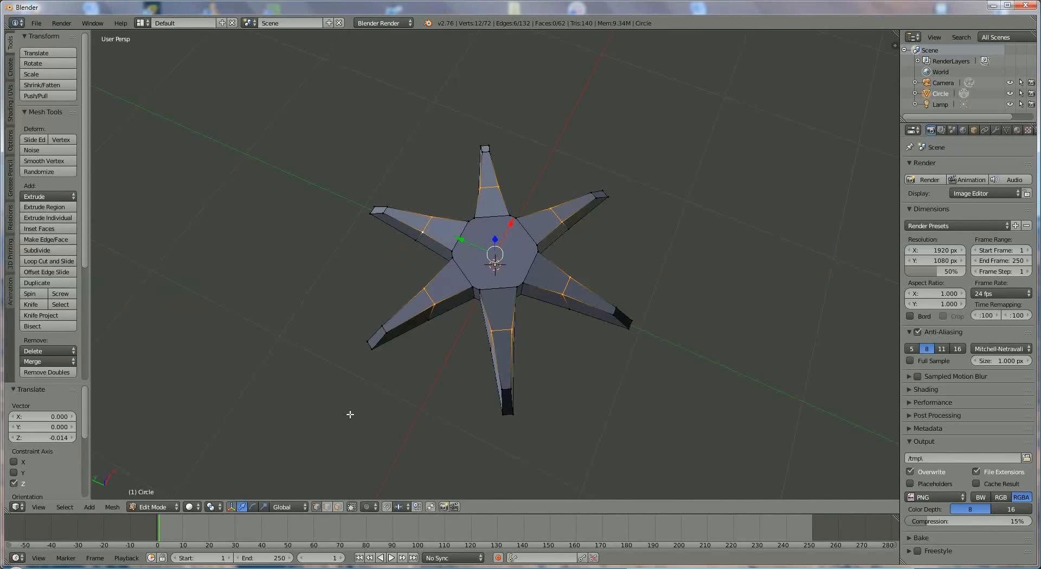
click(212, 507)
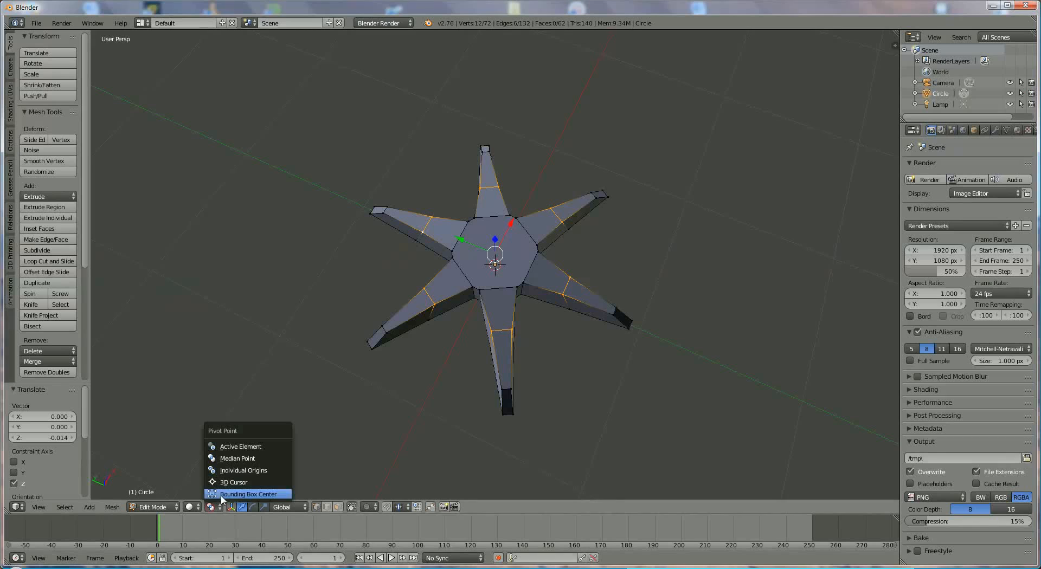
click(245, 474)
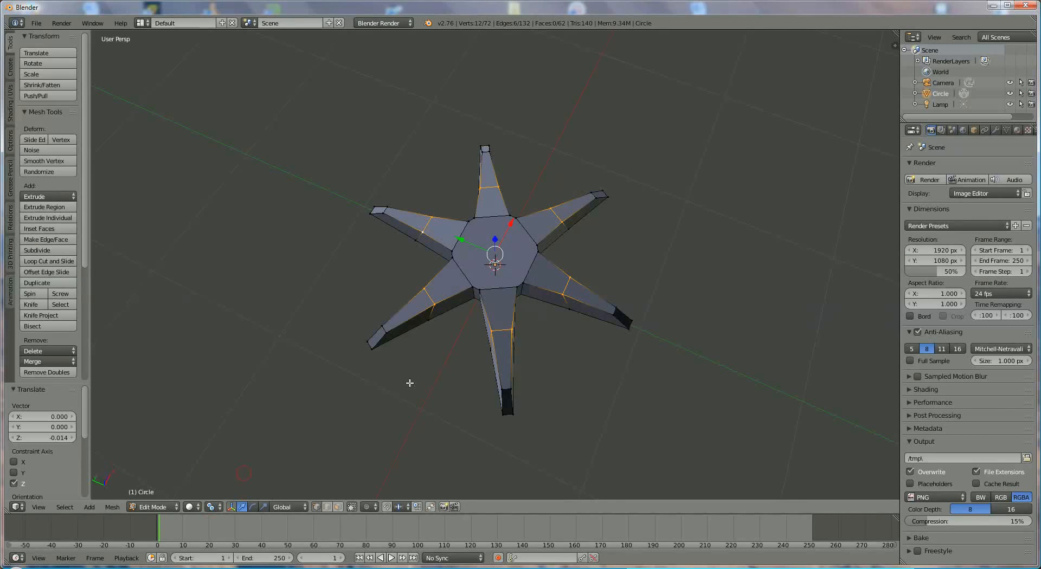
key(s)
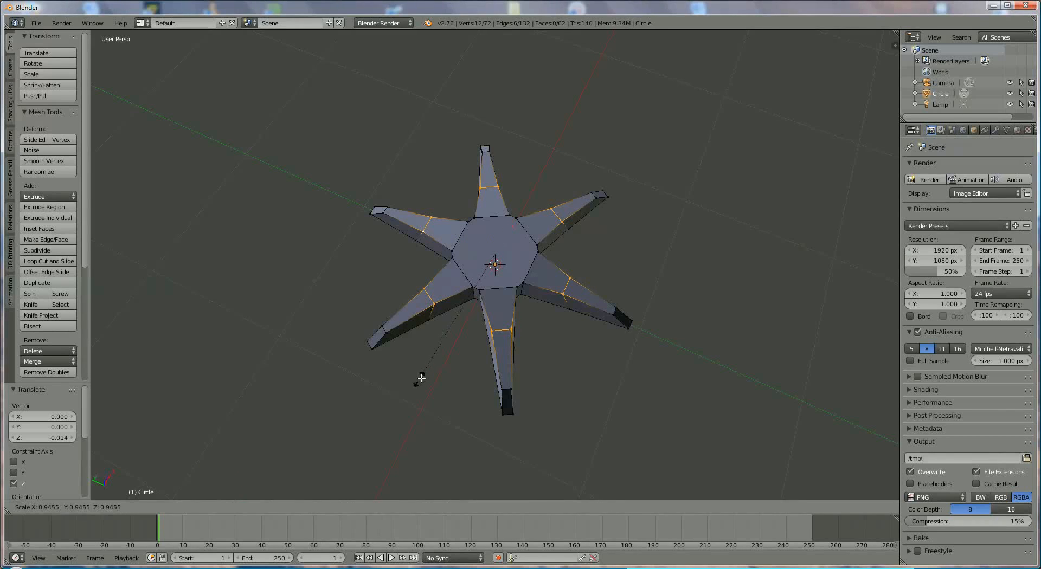
click(449, 364)
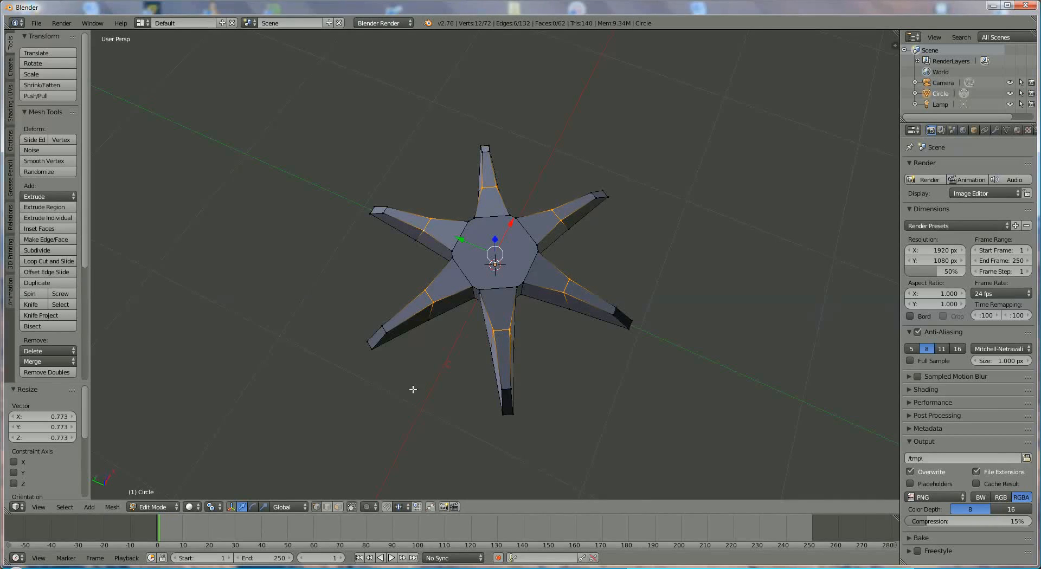
- Select the upper tip edges of all six arms and scale them to about 0.928 around their Individual Origins
right_click(385, 330)
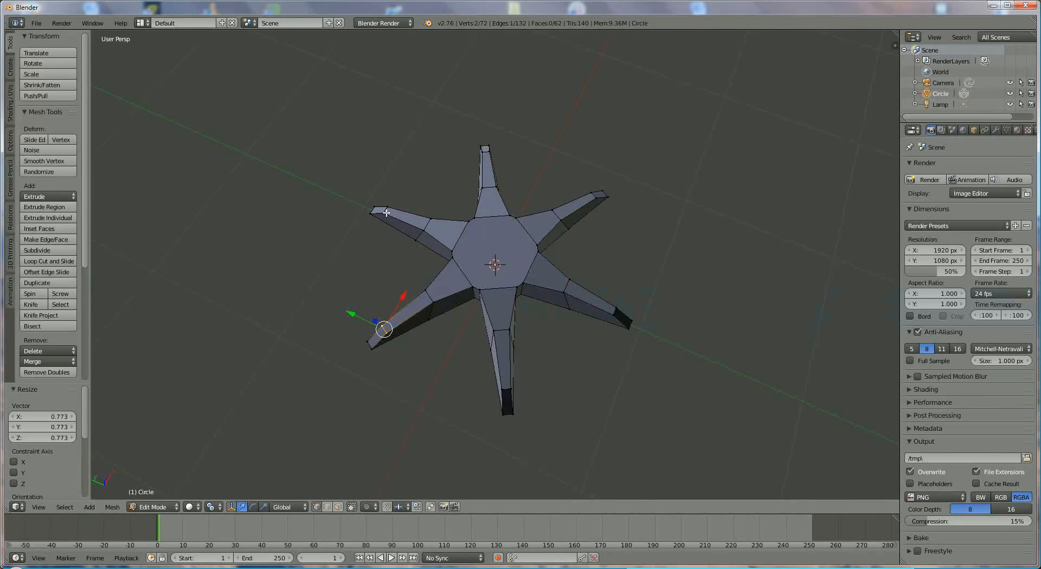
shift+right_click(386, 212)
shift+right_click(482, 151)
shift+right_click(589, 193)
shift+right_click(596, 198)
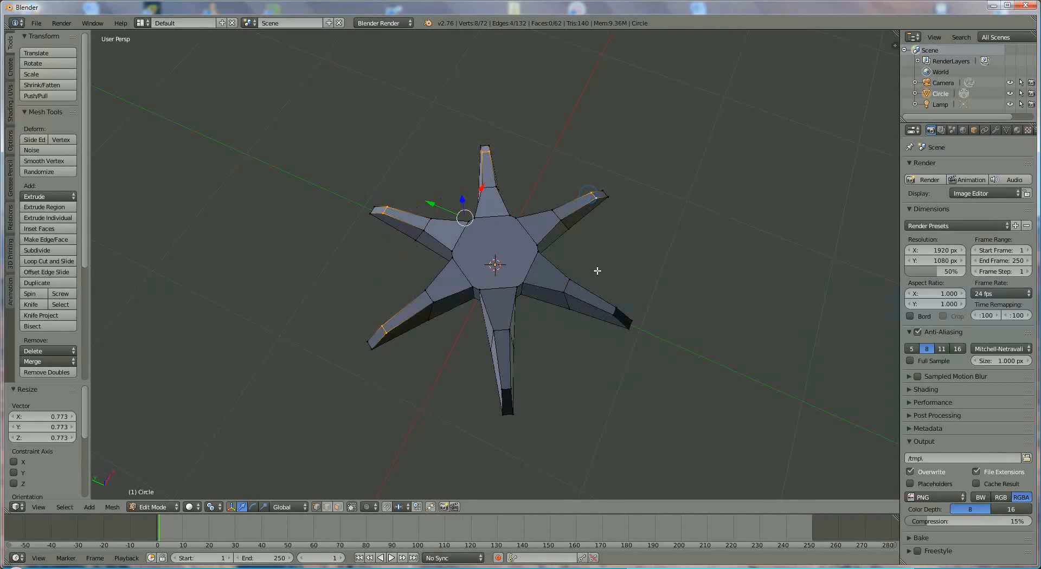
shift+right_click(616, 311)
shift+right_click(508, 388)
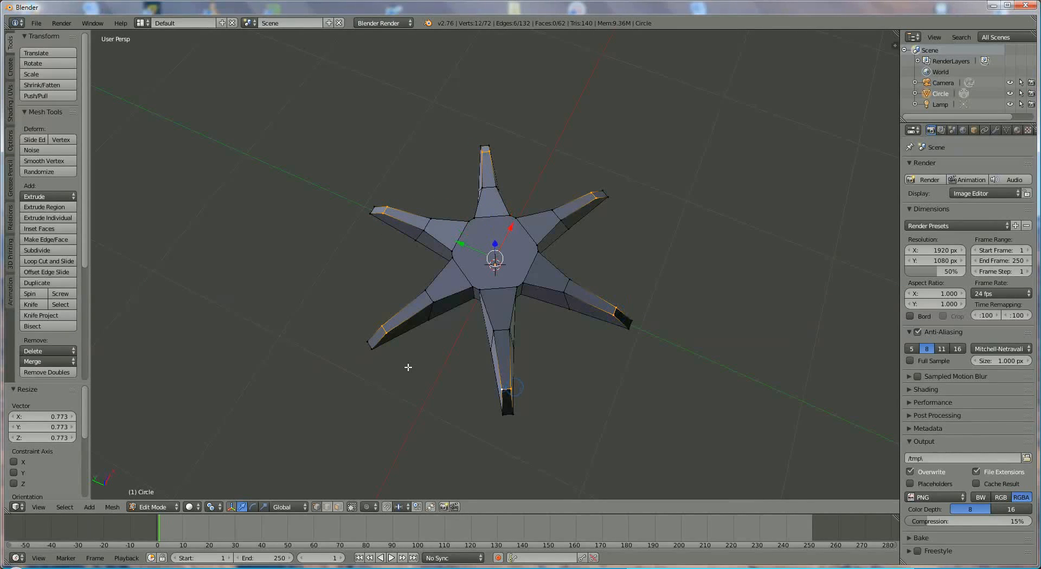
key(s)
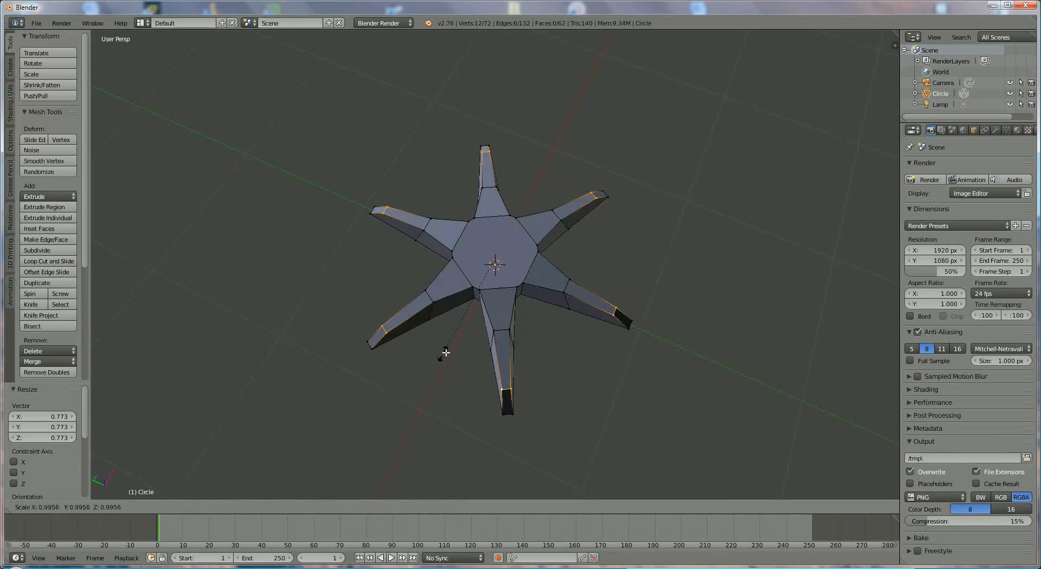
click(450, 350)
- Select all twelve vertices around the star's upper central face and scale them to about 0.775 around the Median Point
scroll(423, 374, up, 2)
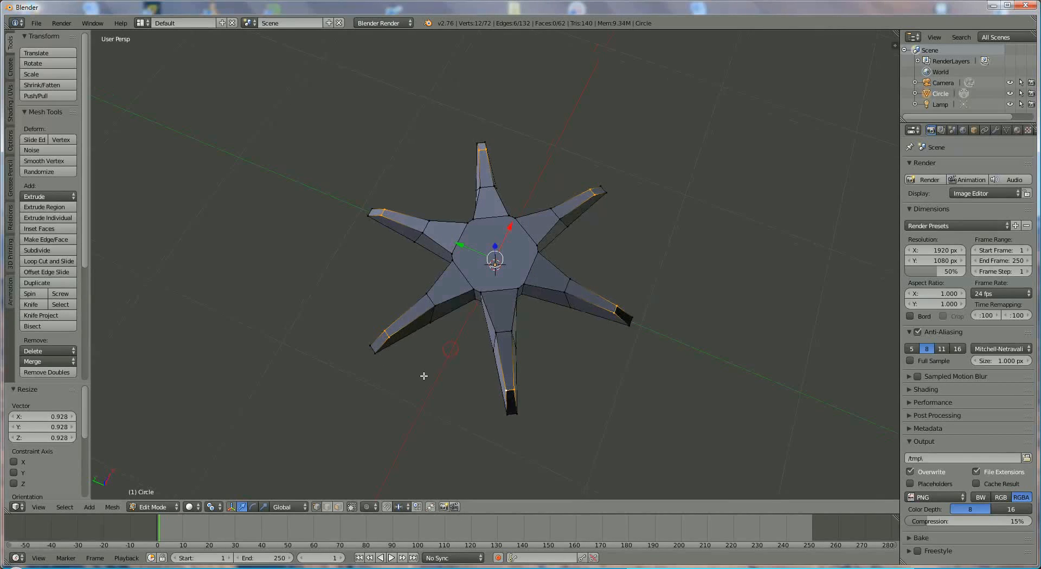
scroll(431, 370, up, 1)
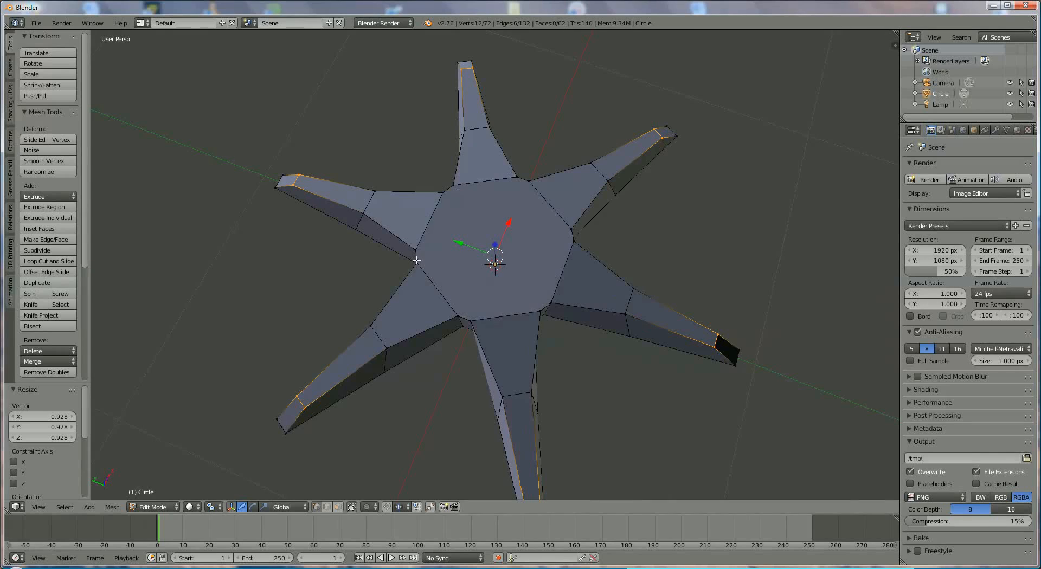
right_click(416, 250)
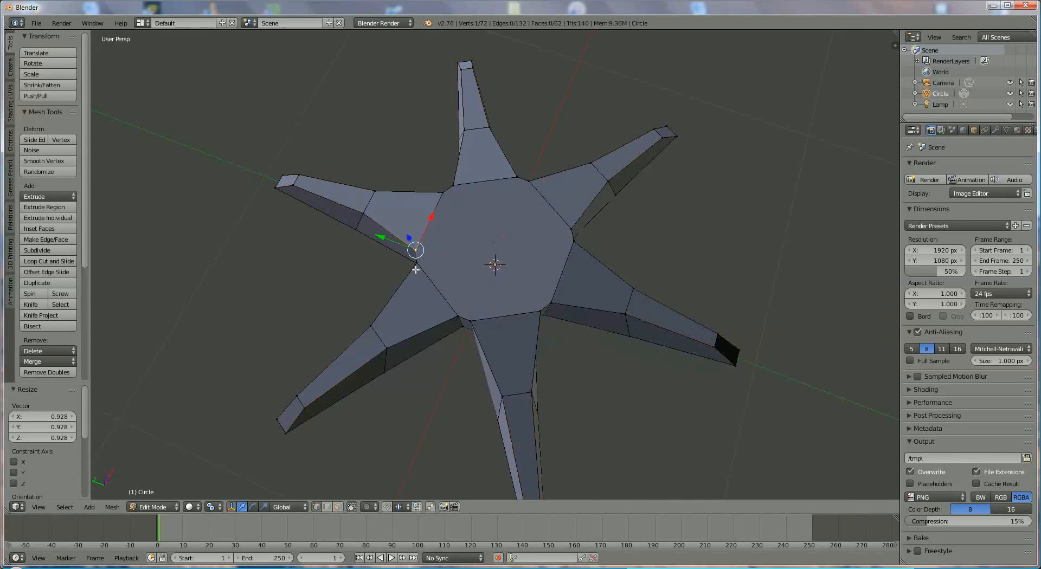
shift+right_click(456, 312)
shift+right_click(465, 319)
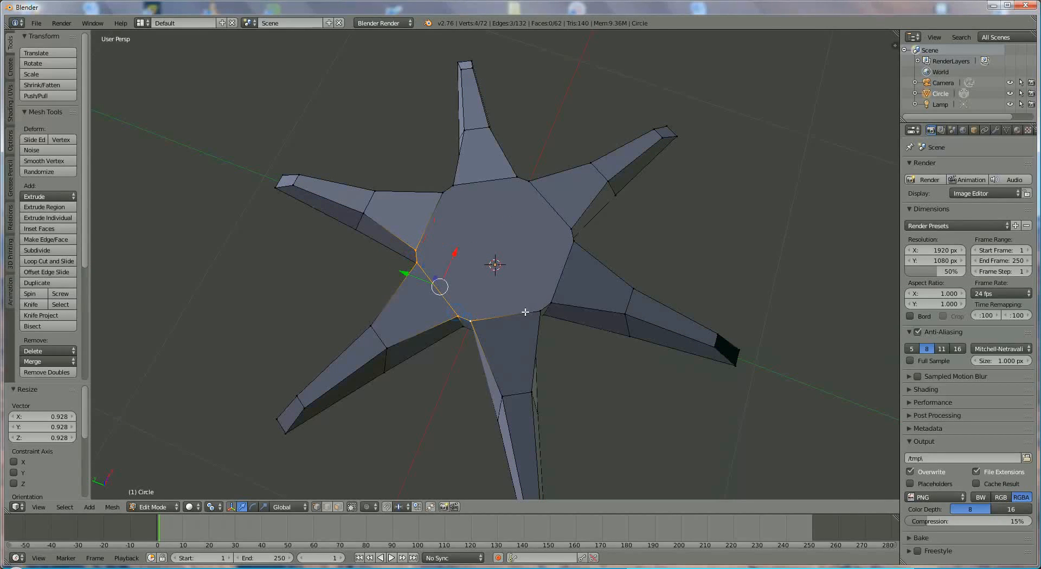
shift+right_click(523, 314)
shift+right_click(546, 307)
shift+right_click(569, 255)
shift+right_click(553, 201)
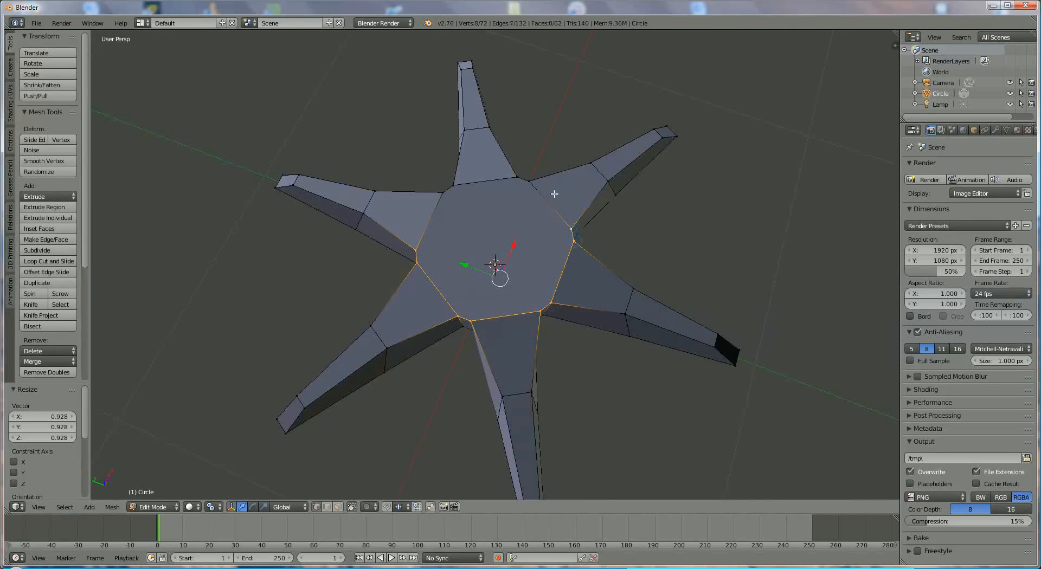
shift+right_click(523, 178)
shift+right_click(482, 178)
shift+right_click(438, 192)
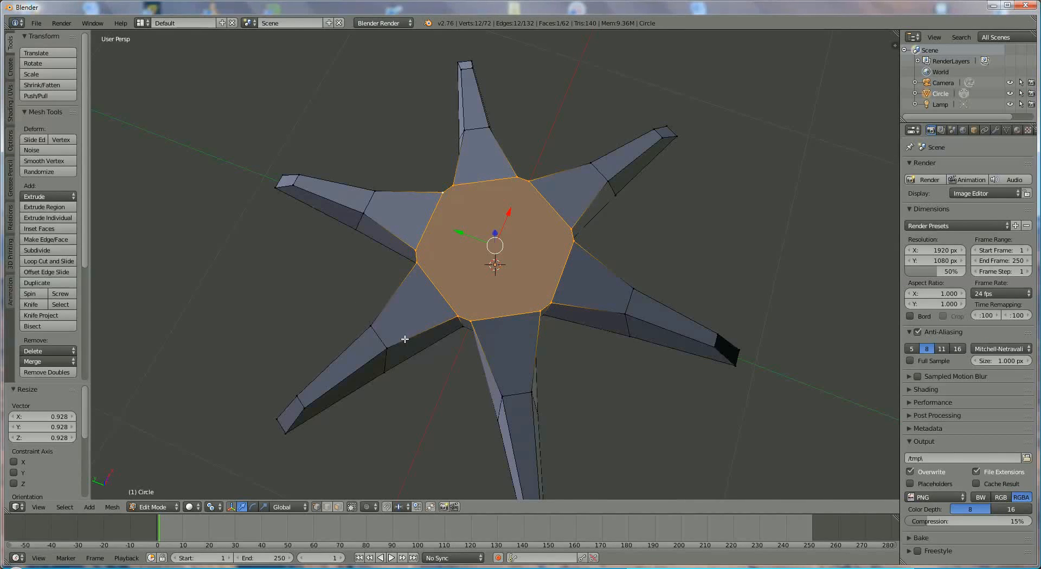
click(212, 507)
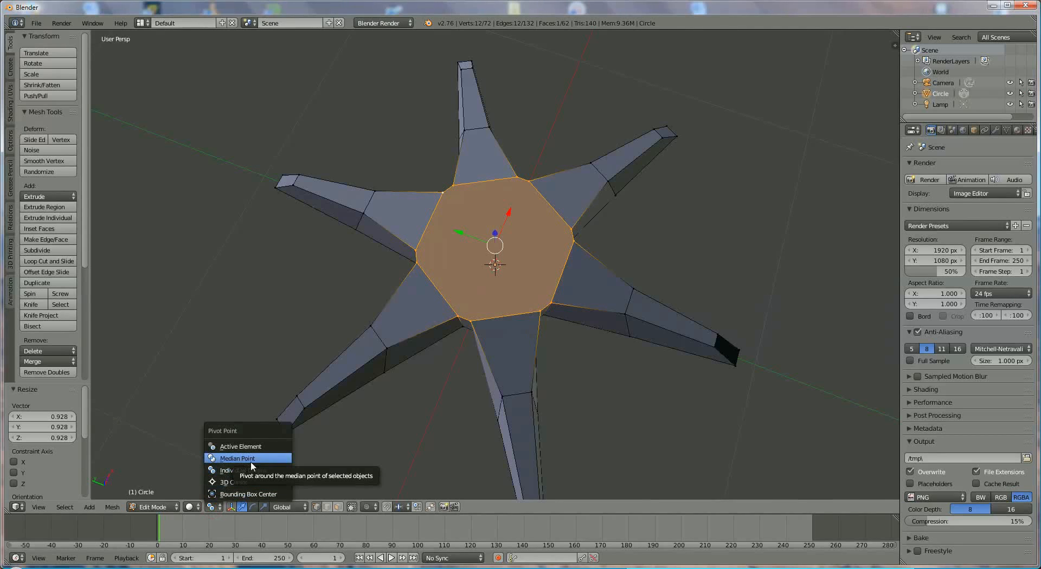
click(252, 460)
key(s)
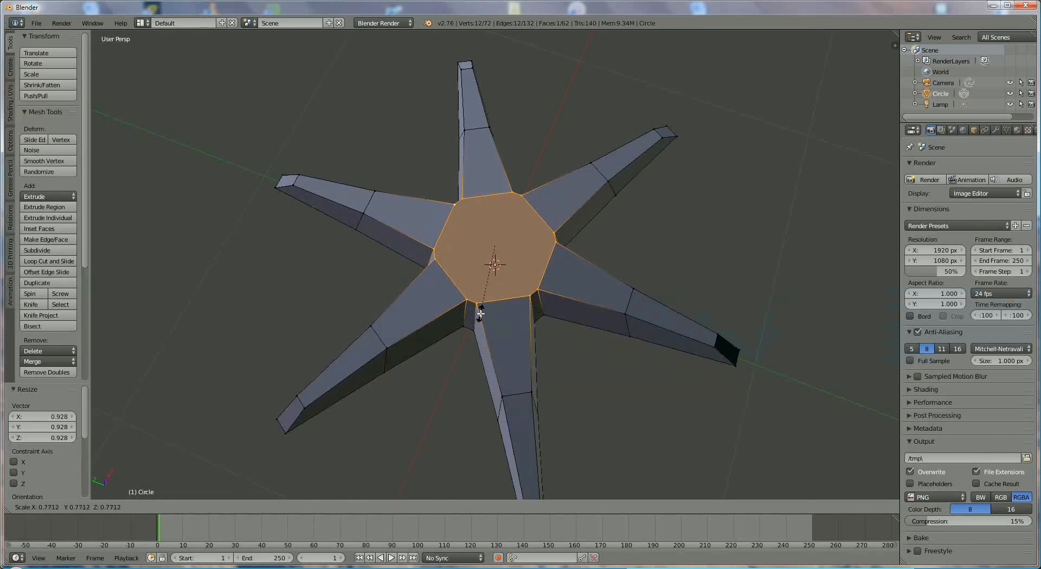
click(479, 315)
- Add a Subdivision Surface modifier to the star and set its View subdivisions to 4
middle_drag(571, 343, 669, 262)
click(995, 131)
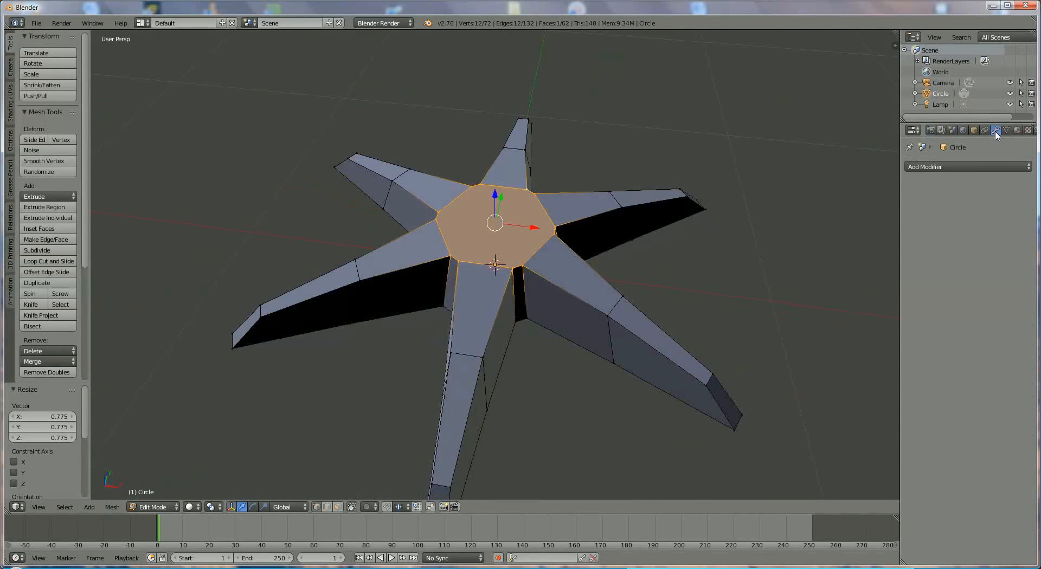
click(977, 165)
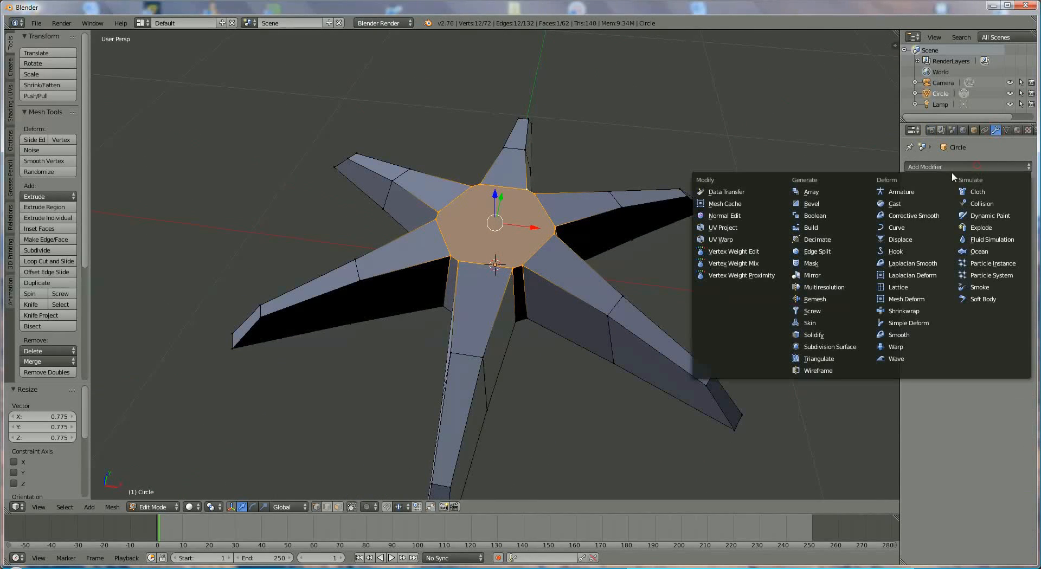
click(853, 351)
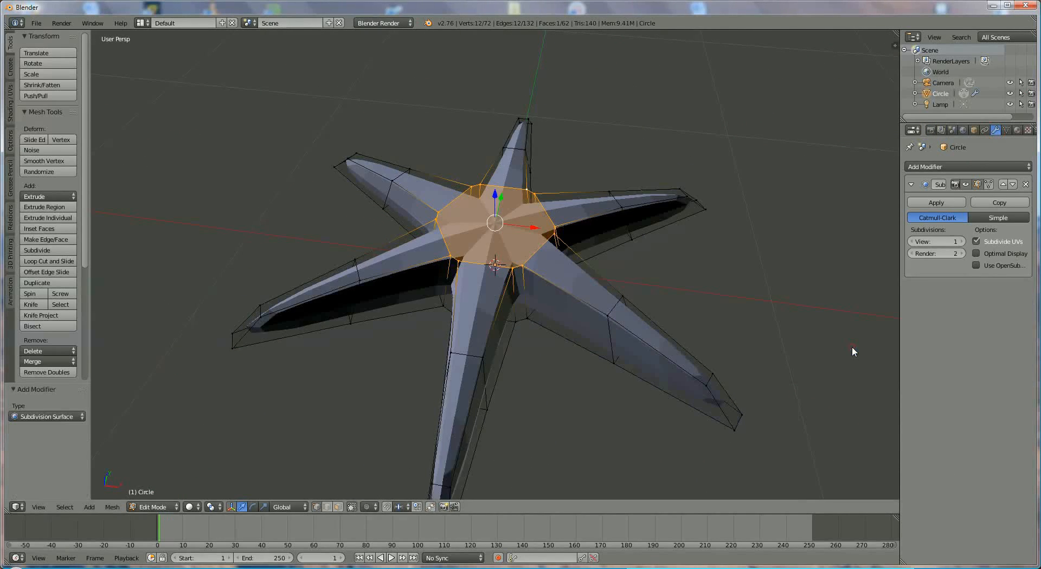
click(962, 242)
click(962, 242)
click(962, 242)
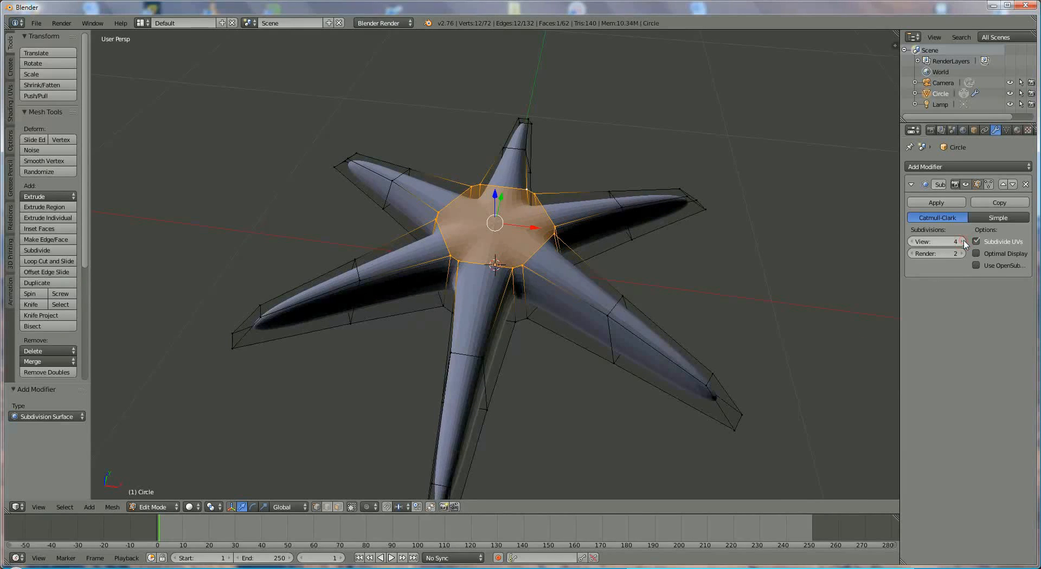
- Scale the star's selected upper central face down to about 0.683
middle_drag(754, 305, 569, 320)
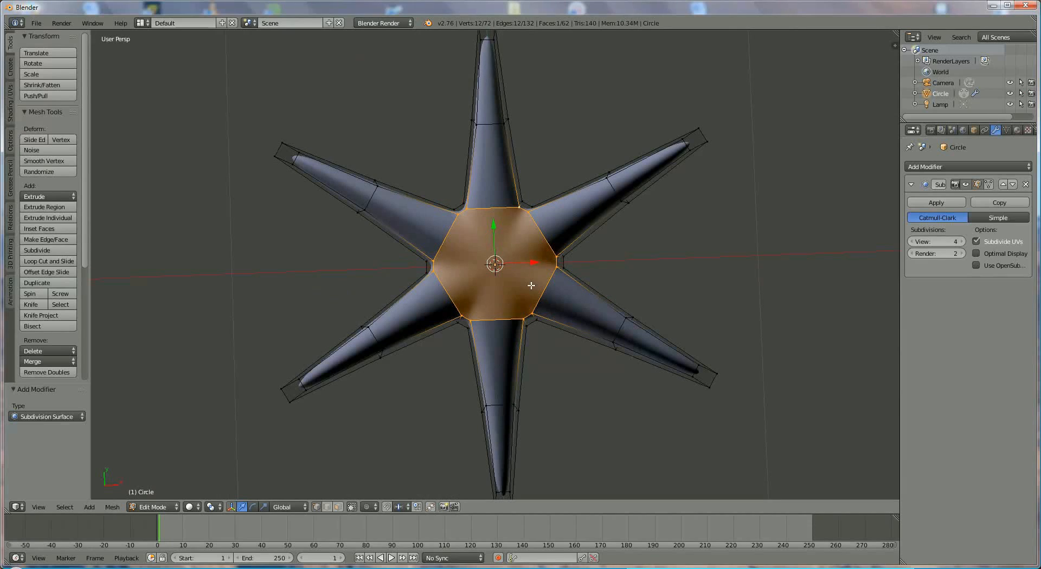
key(s)
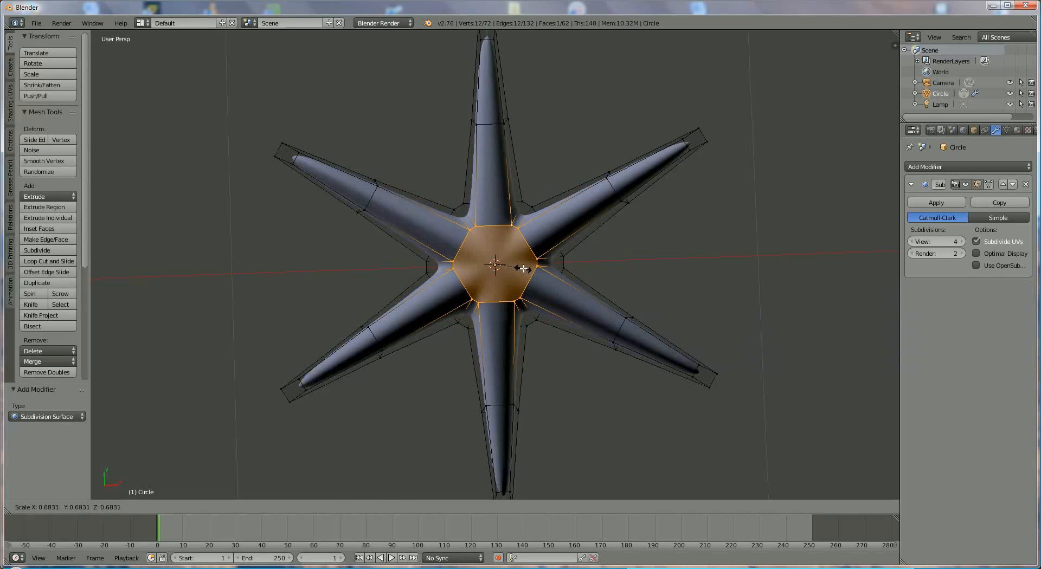
click(524, 269)
middle_drag(542, 300, 519, 322)
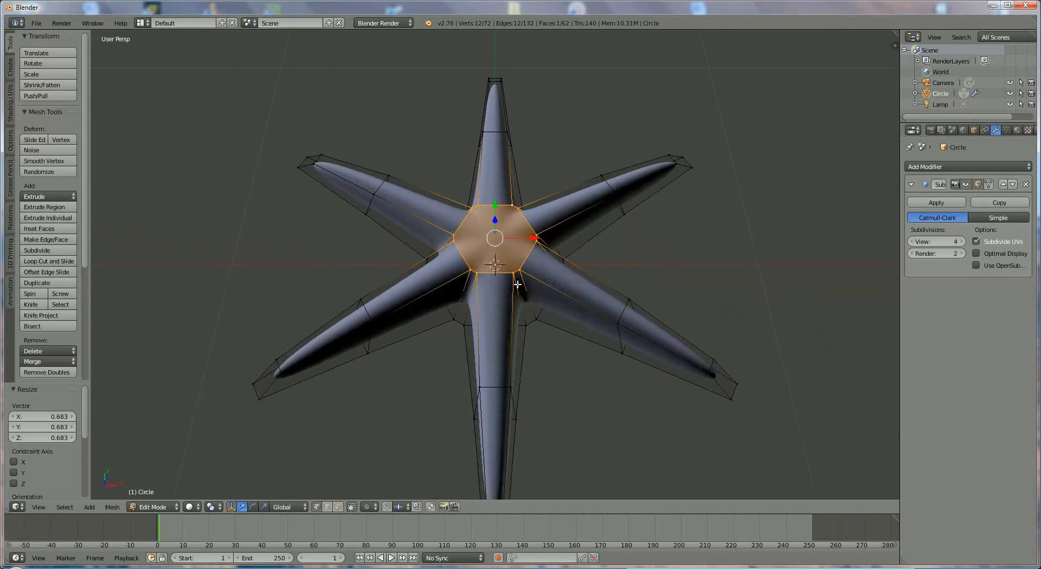
middle_drag(518, 284, 470, 285)
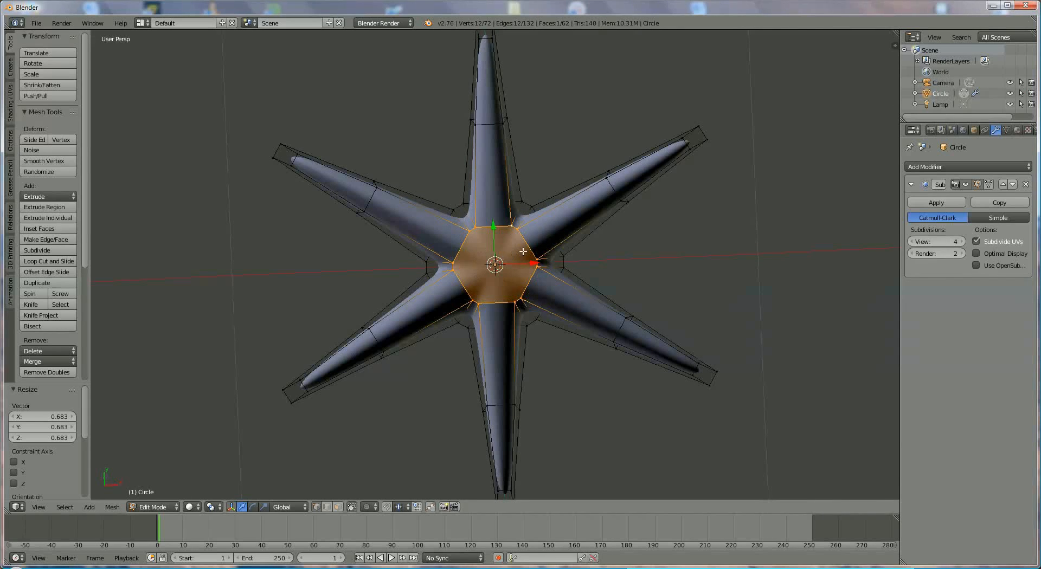
- Select the twelve lower inner-corner vertices between the six arms and scale them to about 1.025
right_click(533, 204)
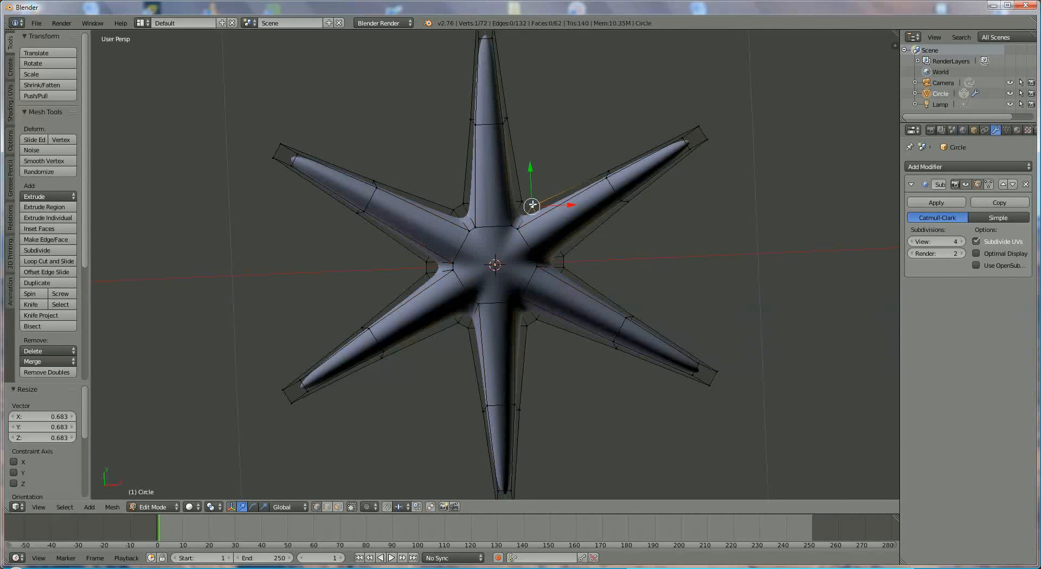
shift+right_click(522, 201)
shift+right_click(453, 209)
shift+right_click(454, 209)
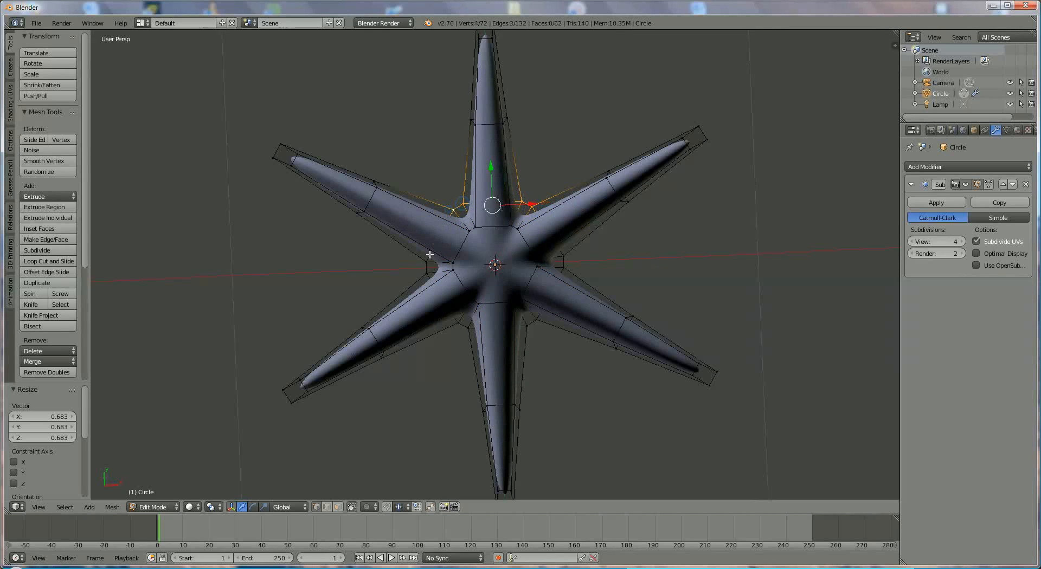
shift+right_click(426, 262)
shift+right_click(428, 272)
shift+right_click(460, 325)
shift+right_click(467, 328)
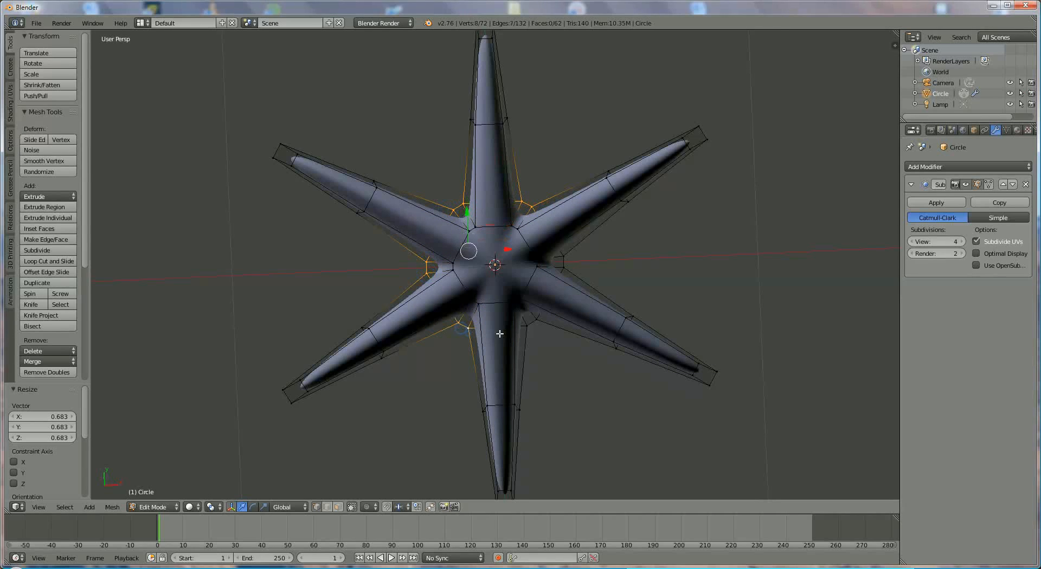
shift+right_click(525, 317)
shift+right_click(534, 314)
shift+right_click(565, 268)
shift+right_click(565, 255)
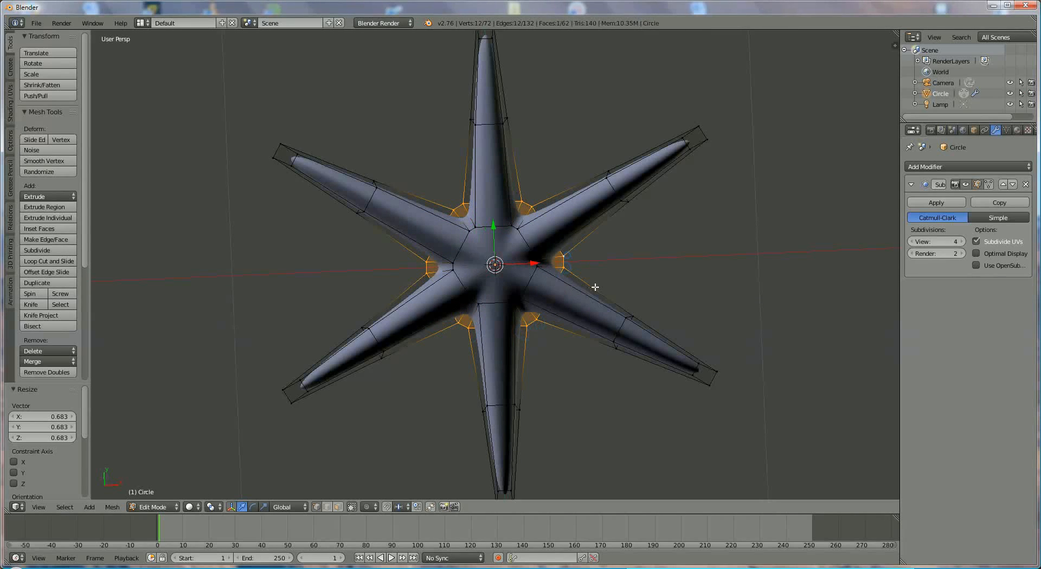
key(s)
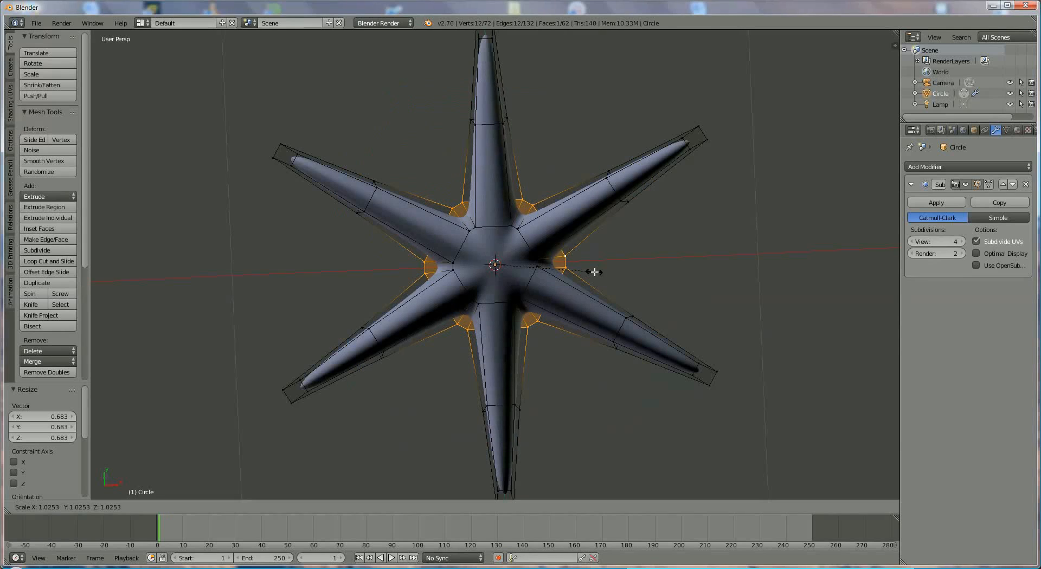
click(594, 271)
- Switch the star from Edit Mode to Object Mode and inspect the smoothed shape
middle_drag(616, 311, 325, 352)
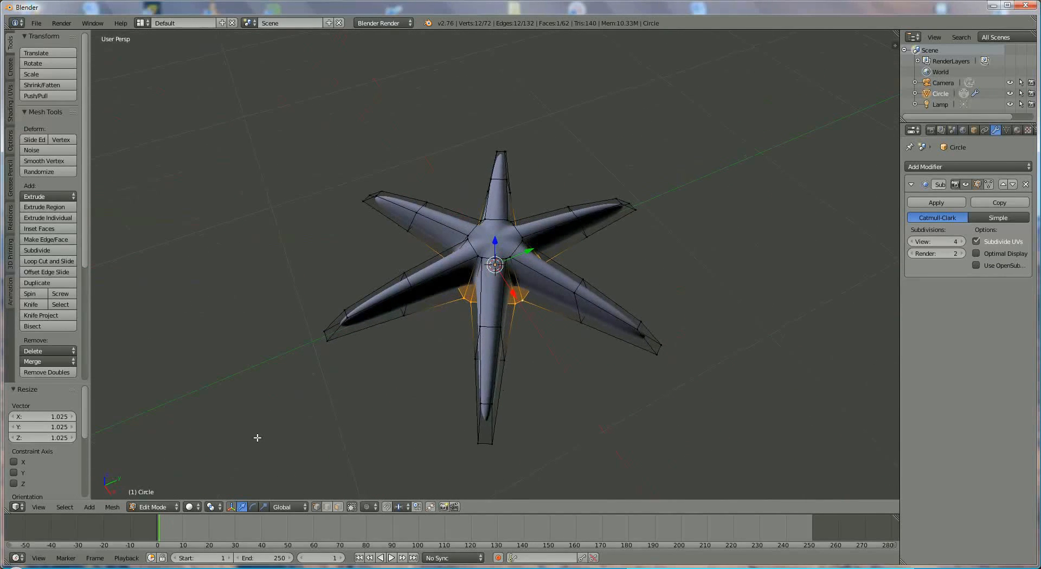
click(154, 507)
click(154, 495)
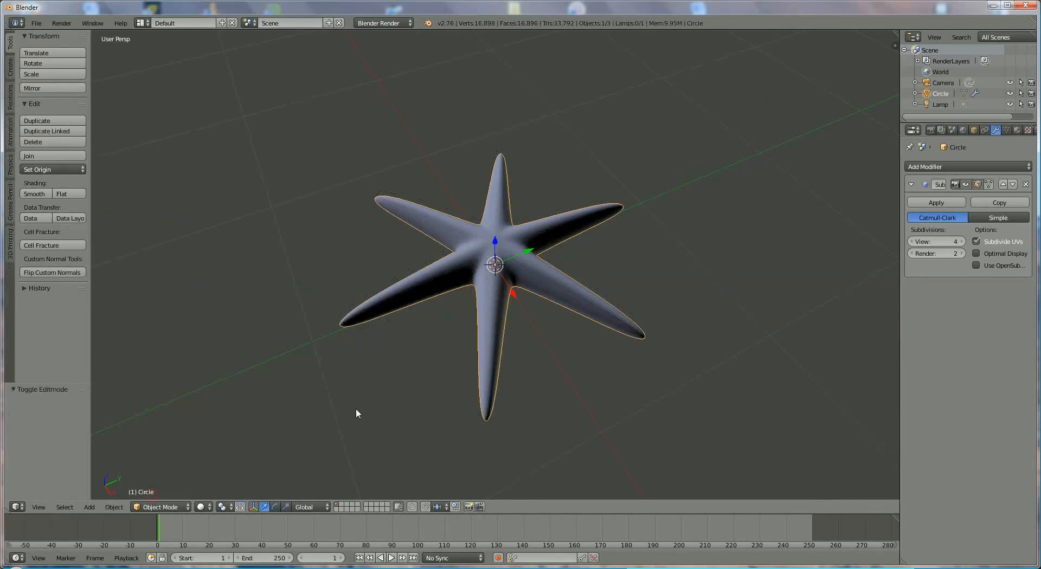
middle_drag(356, 408, 579, 419)
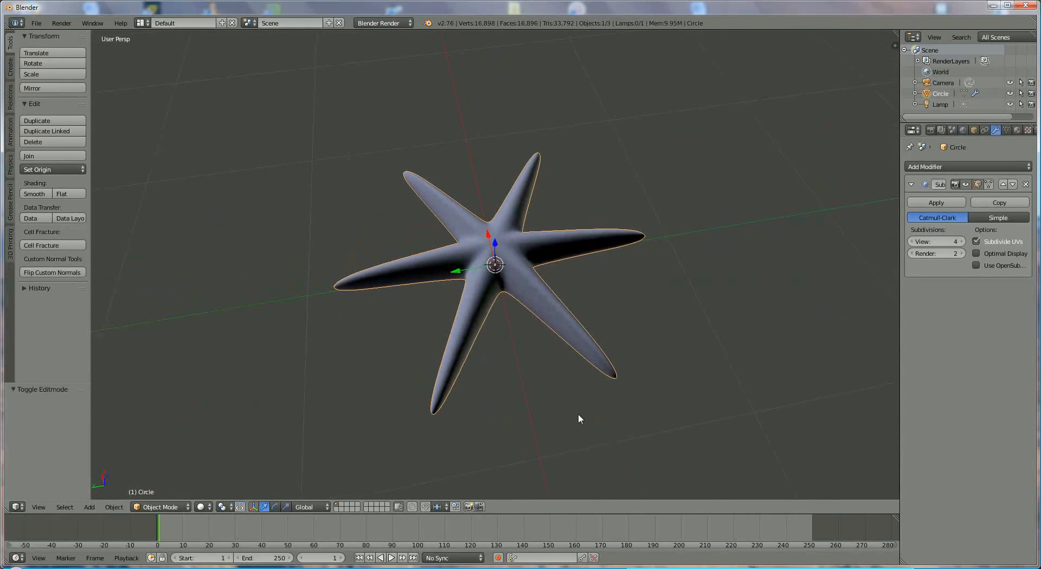
- Create a new material for the star and name it yellow
click(1017, 130)
click(969, 200)
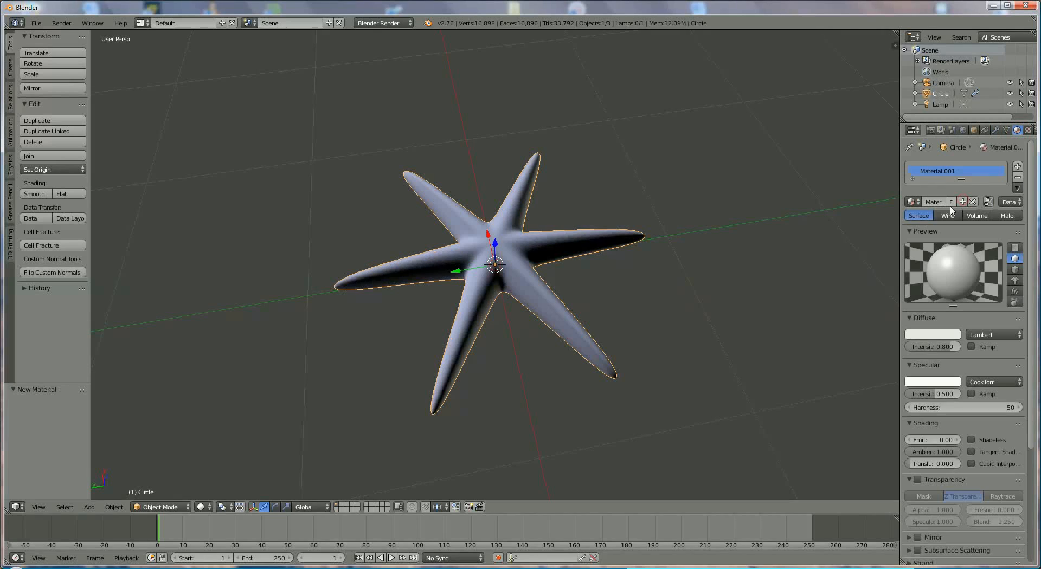
click(932, 202)
text(yellow)
key(Return)
- Set the material's diffuse color to yellow (R 0.800, G 0.721, B 0.008) and its diffuse intensity to 1.000
click(918, 334)
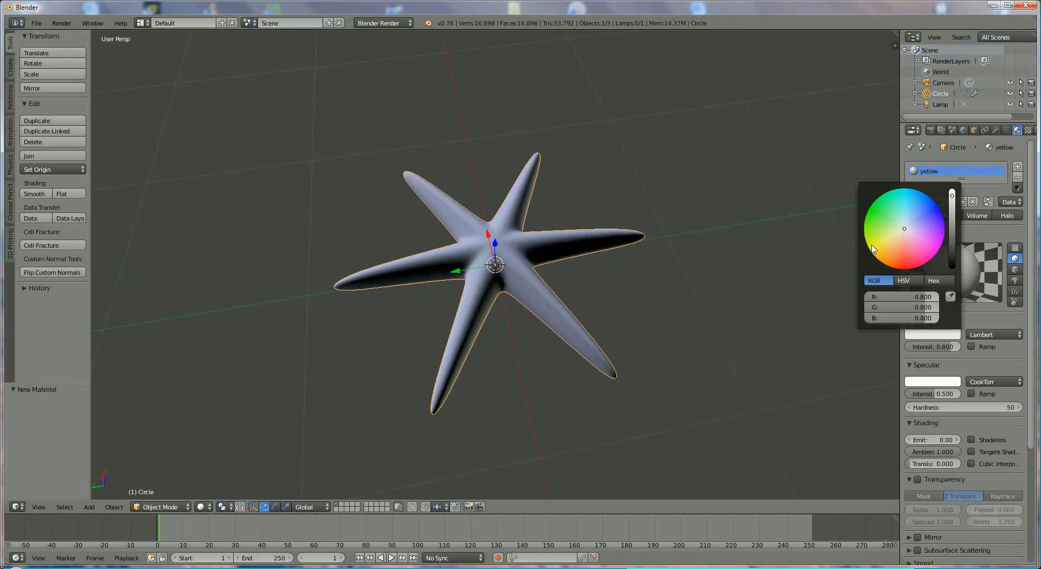
click(872, 247)
drag(873, 247, 873, 251)
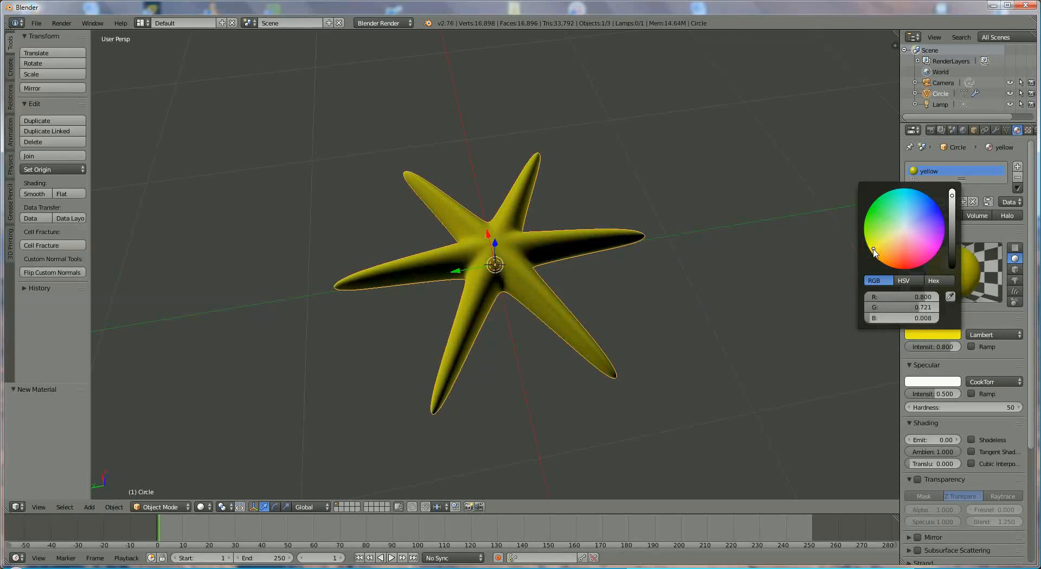
drag(952, 346, 974, 345)
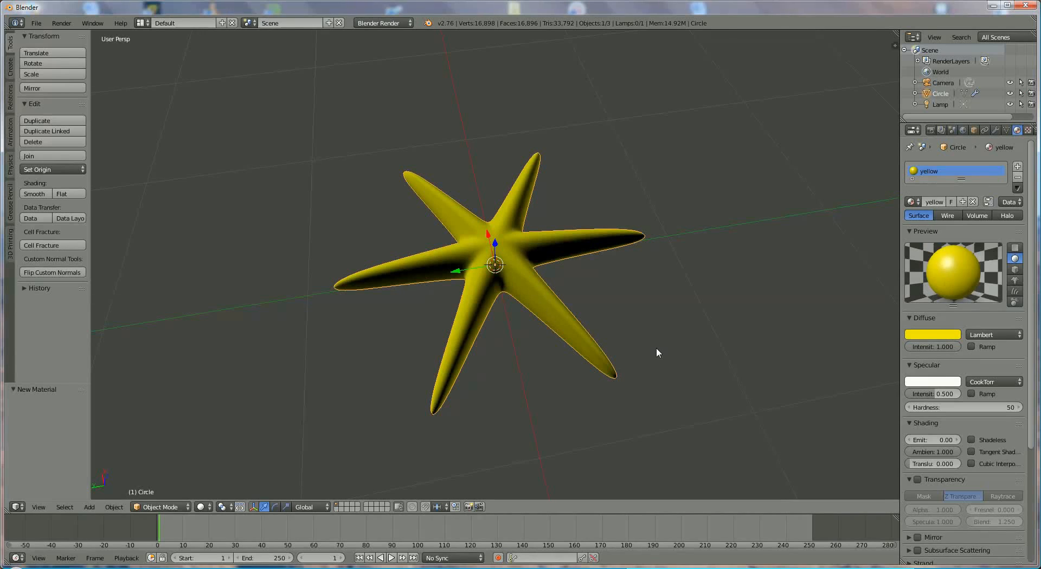
- Switch to the camera view and enable Lock Camera to View
key(KP_0)
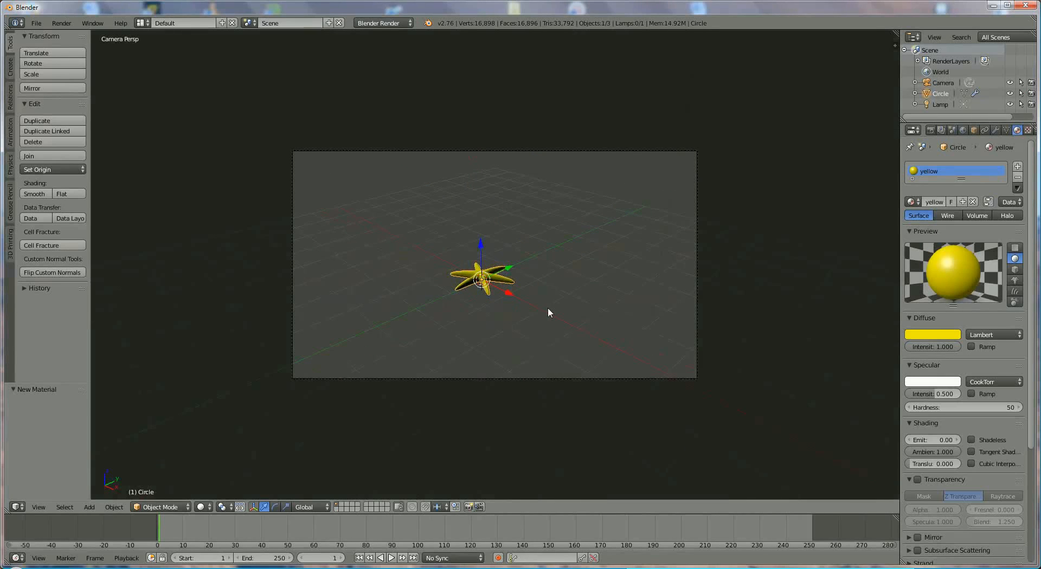
scroll(549, 313, up, 5)
scroll(539, 340, down, 5)
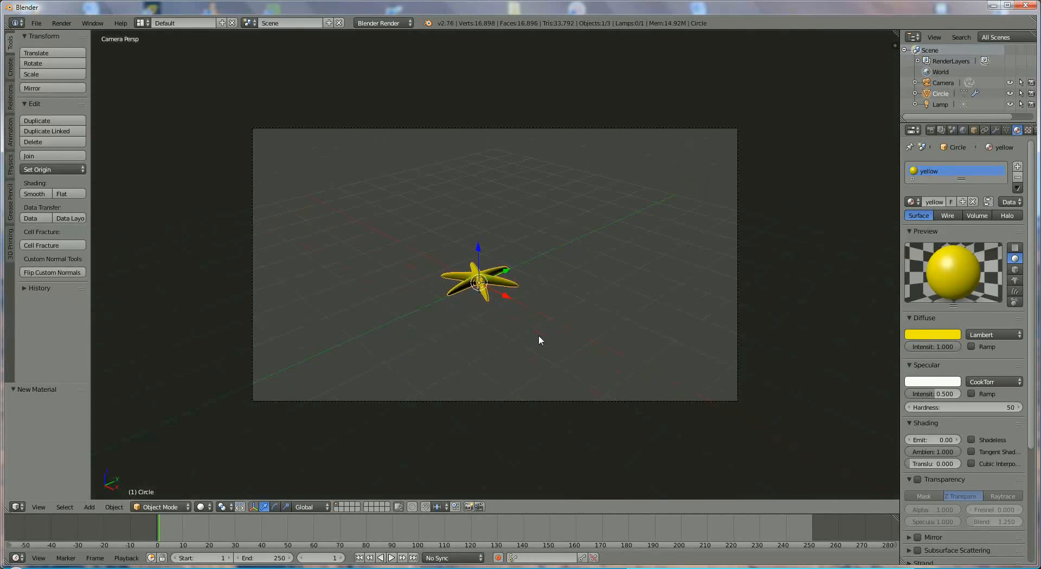
key(n)
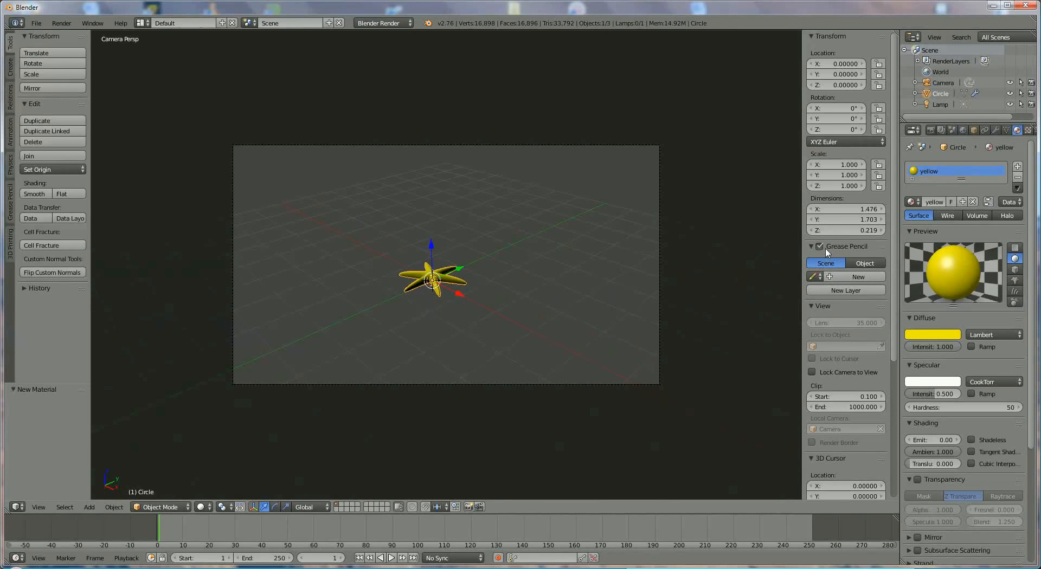
scroll(826, 252, down, 3)
click(811, 307)
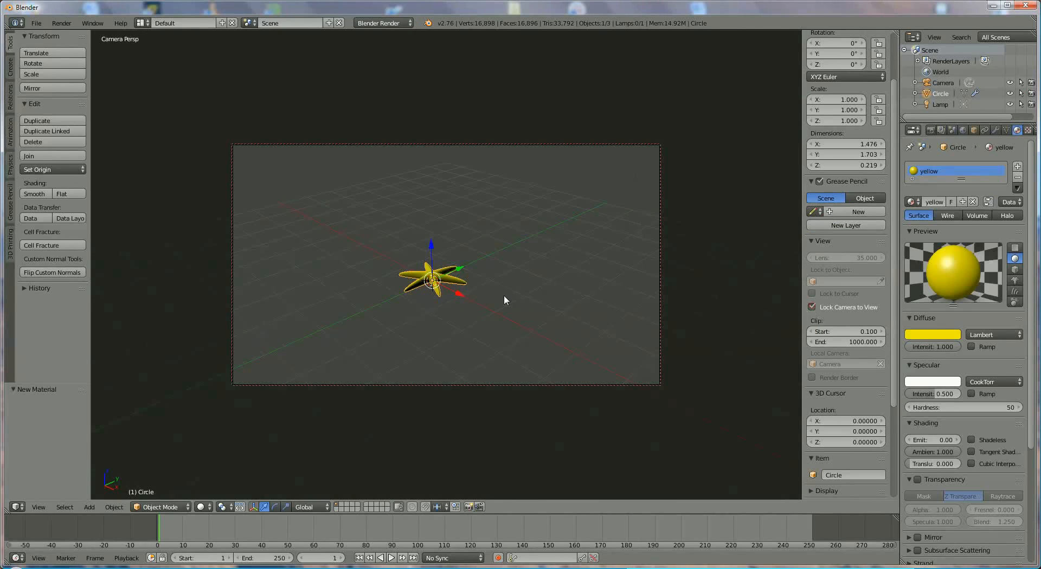
- Reposition the camera to look down on the star from above, with all six arms centred and nearly filling the frame
middle_drag(503, 295, 535, 297)
scroll(486, 330, up, 2)
scroll(486, 286, up, 2)
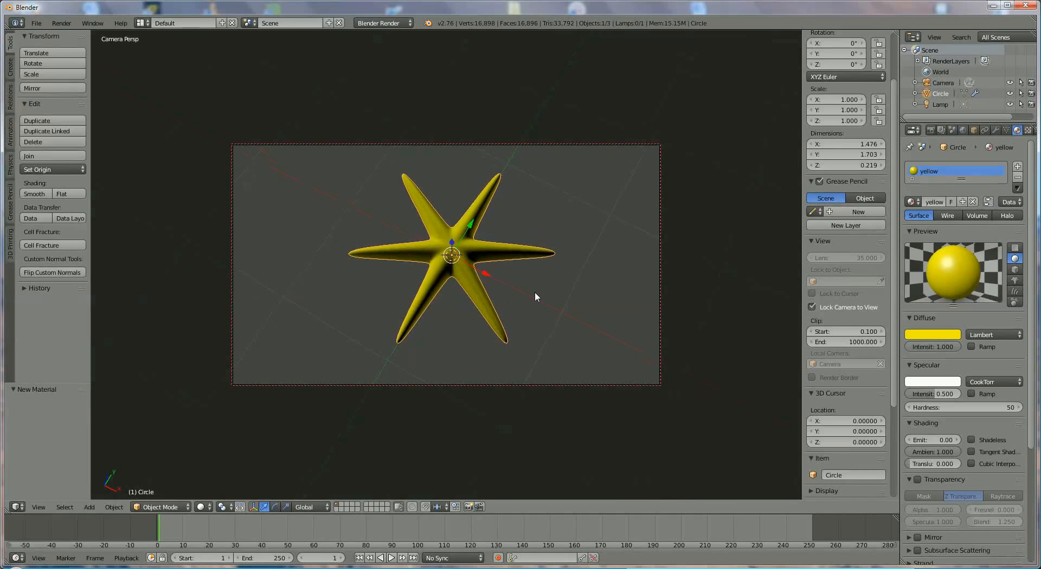
scroll(535, 297, up, 1)
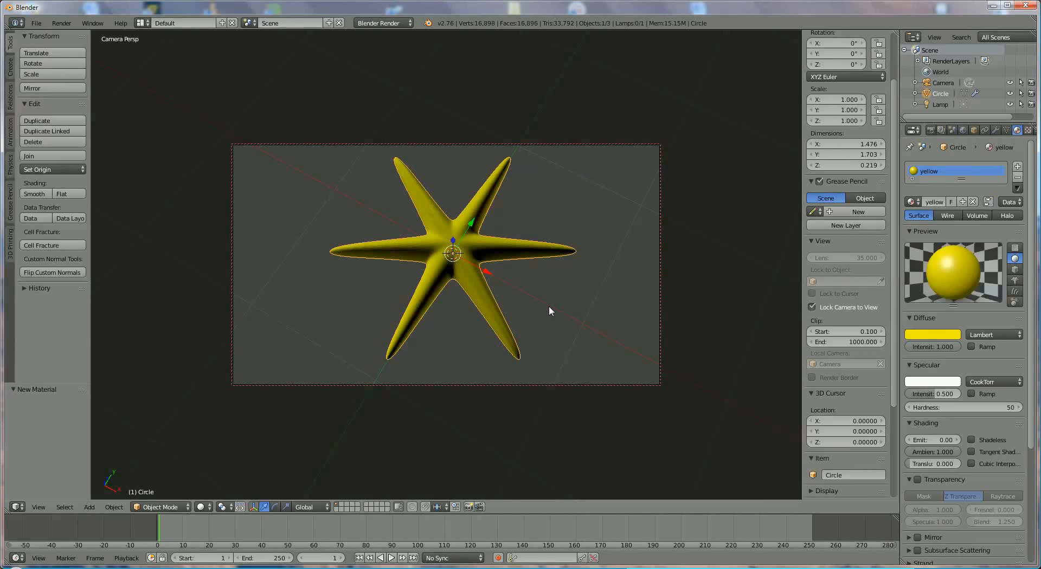
mouse_move(538, 283)
middle_down()
mouse_move(500, 275)
mouse_move(438, 291)
mouse_move(615, 290)
mouse_move(552, 293)
middle_up()
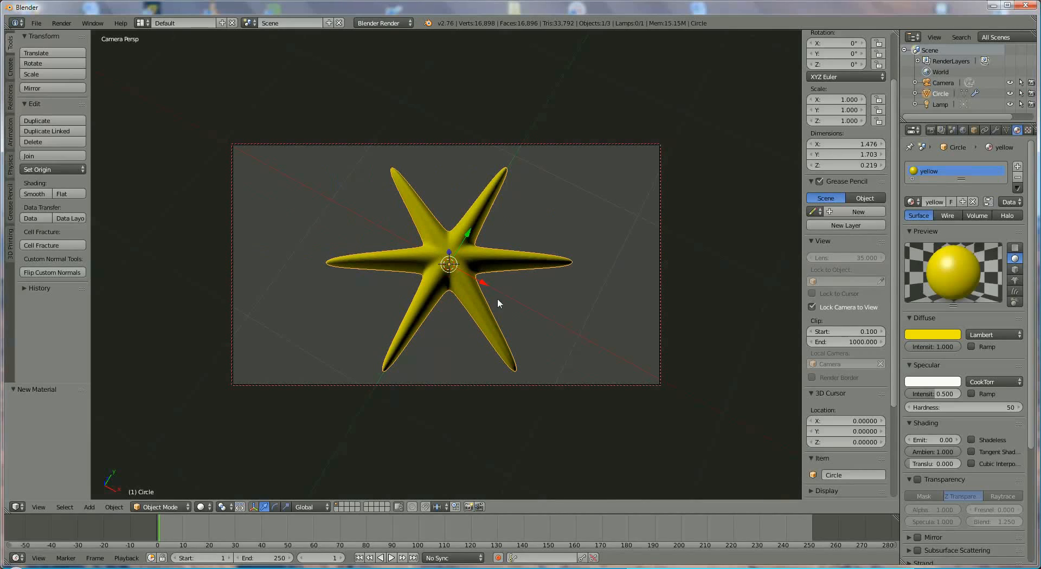
- Render a still image of the star to check its shading, and return to the 3D view
click(930, 130)
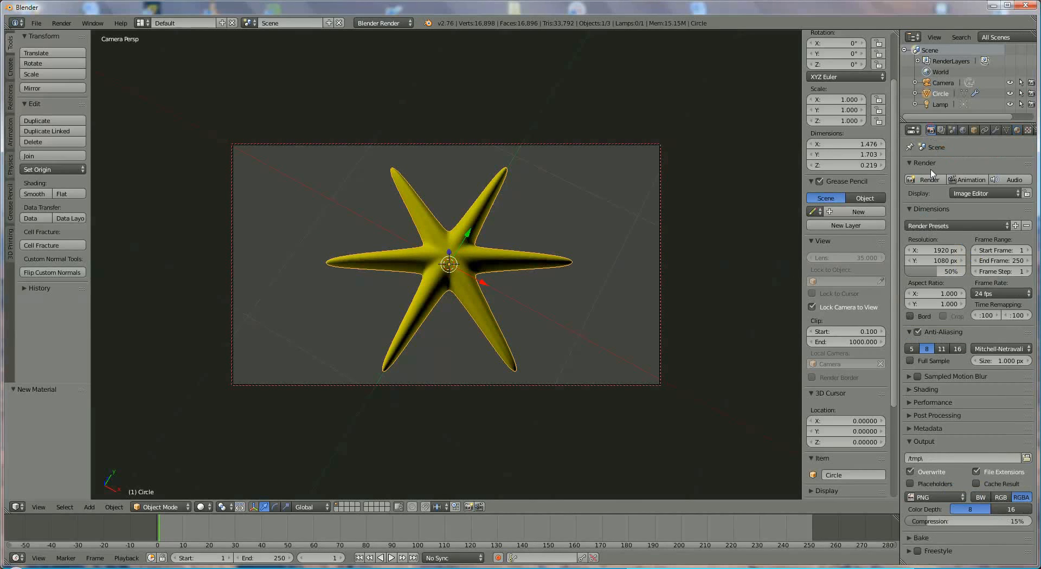
click(930, 180)
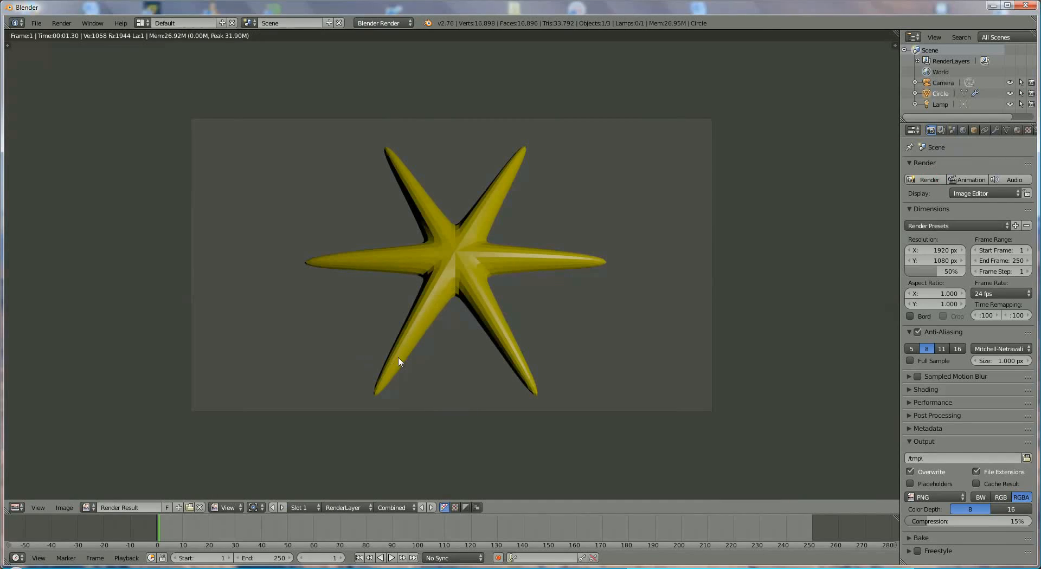
click(17, 507)
click(30, 496)
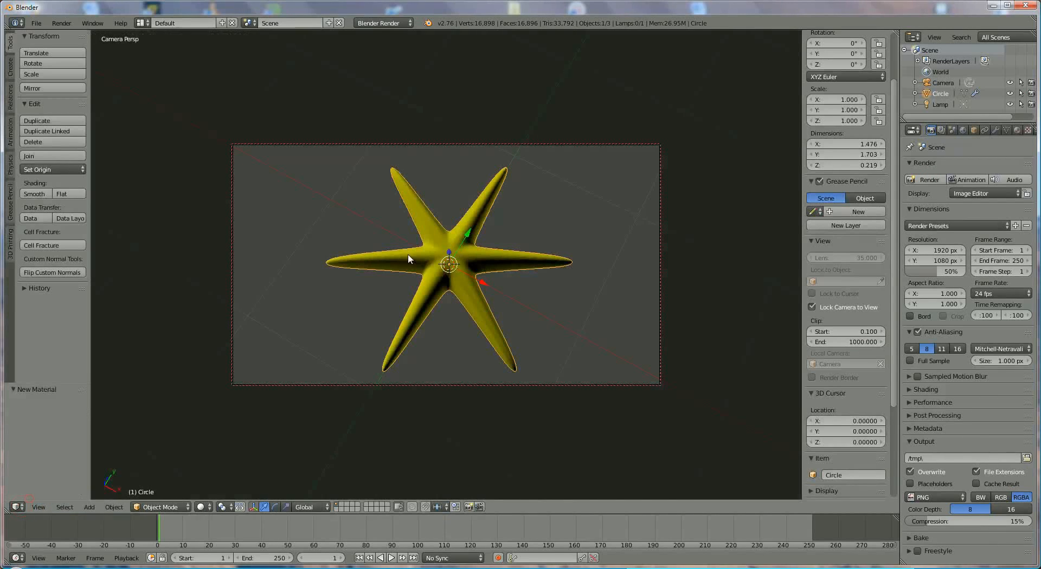
- Apply smooth shading to the star and render the still image again
click(35, 193)
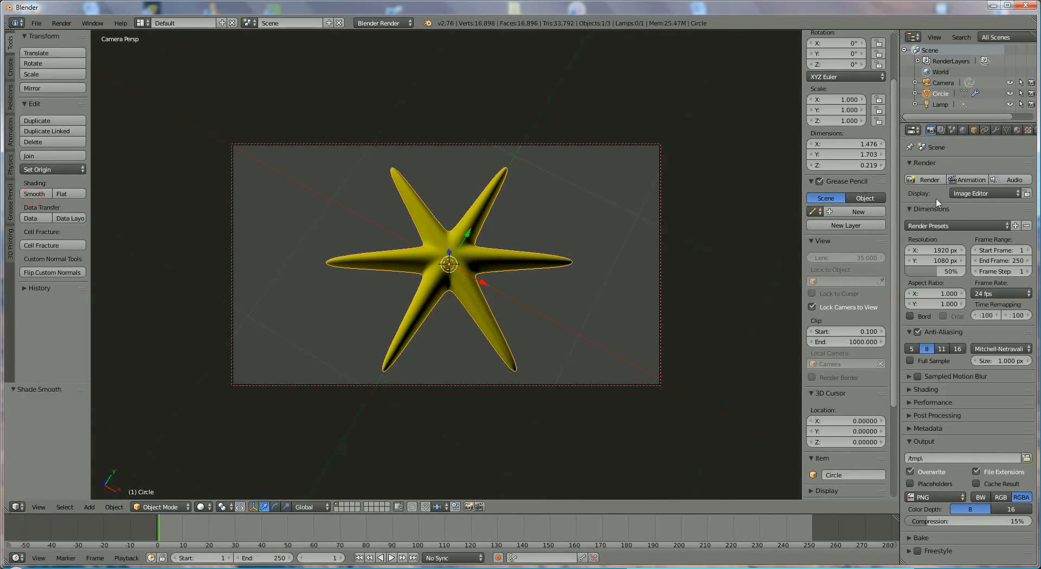
click(929, 179)
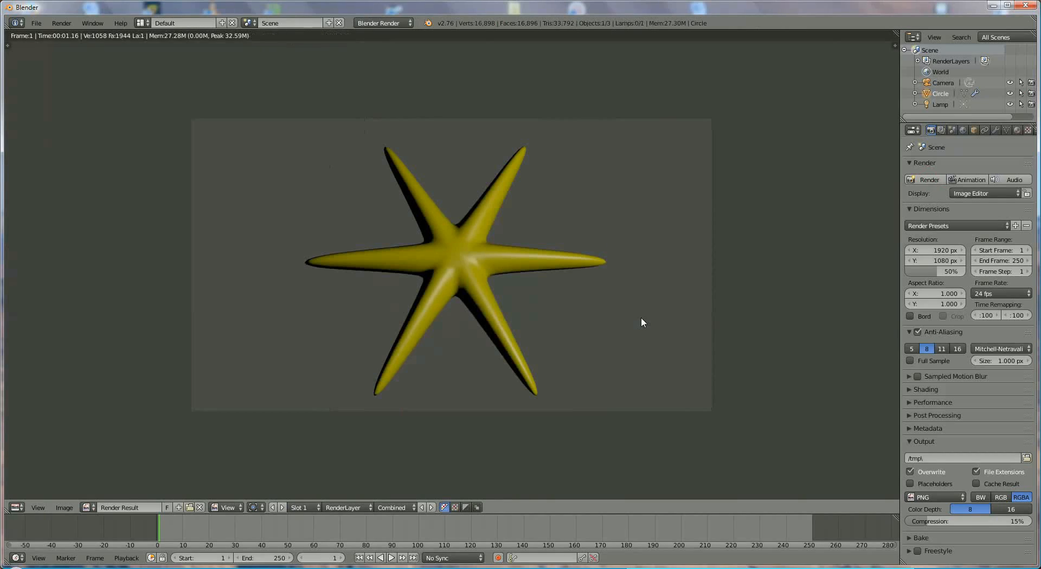